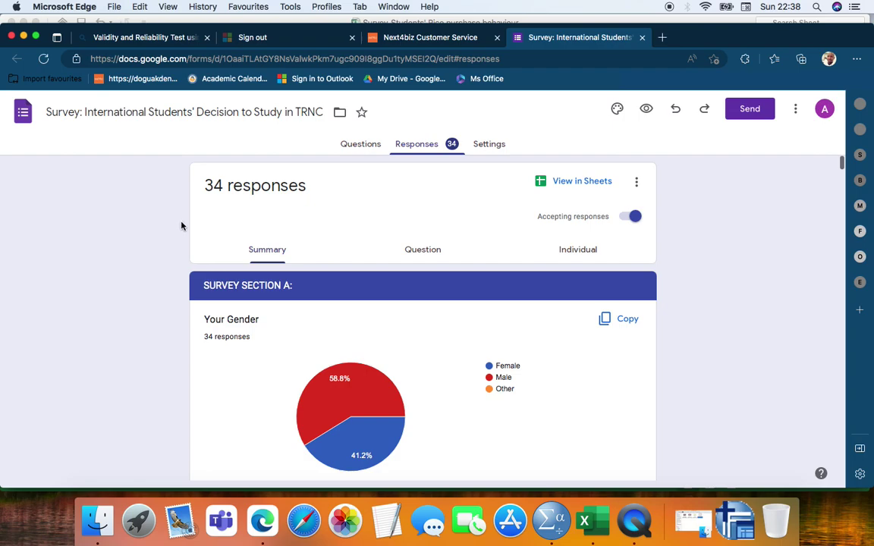
- Review the summary charts of the survey responses and the available options for downloading the responses
scroll(158, 225, "down", 1)
scroll(157, 225, "up", 1)
scroll(157, 225, "down", 1)
scroll(158, 225, "up", 1)
scroll(158, 225, "down", 1)
scroll(157, 225, "up", 1)
scroll(157, 225, "down", 1)
scroll(158, 225, "up", 1)
scroll(157, 225, "down", 5)
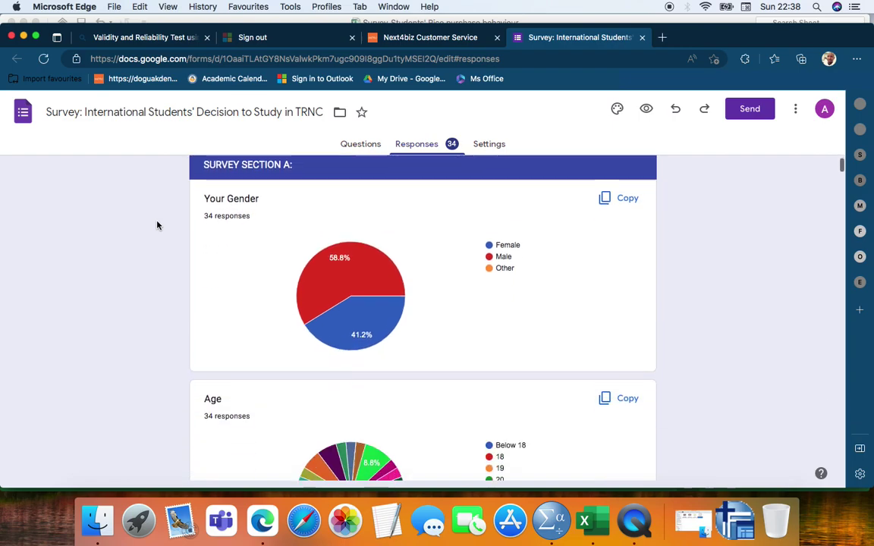
scroll(158, 226, "up", 5)
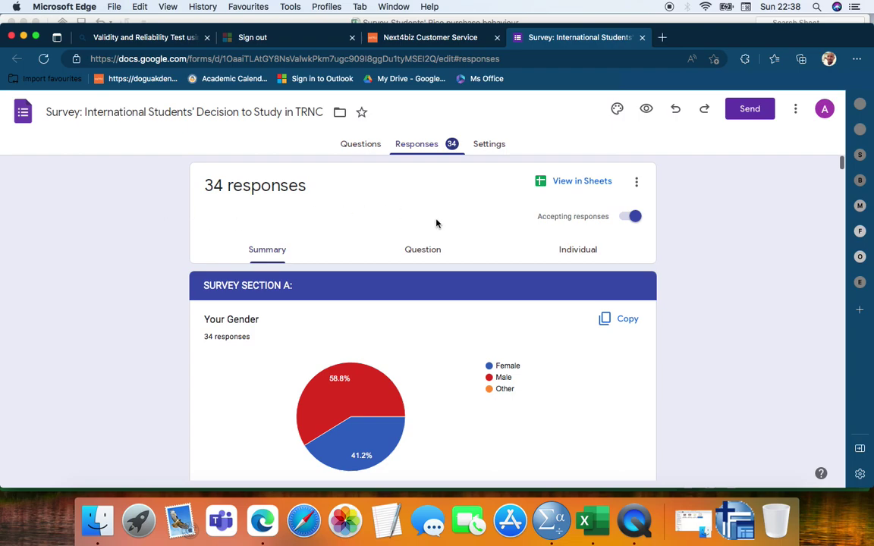
left_click(637, 185)
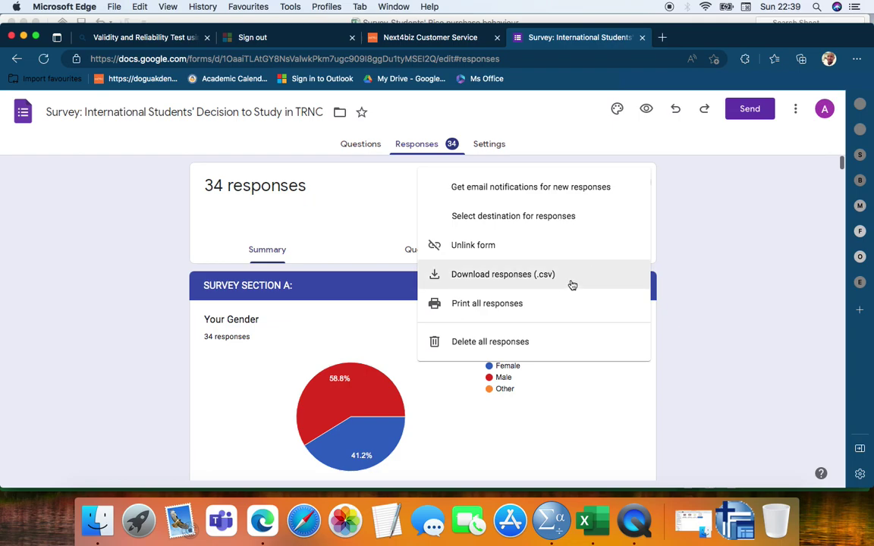
left_click(689, 285)
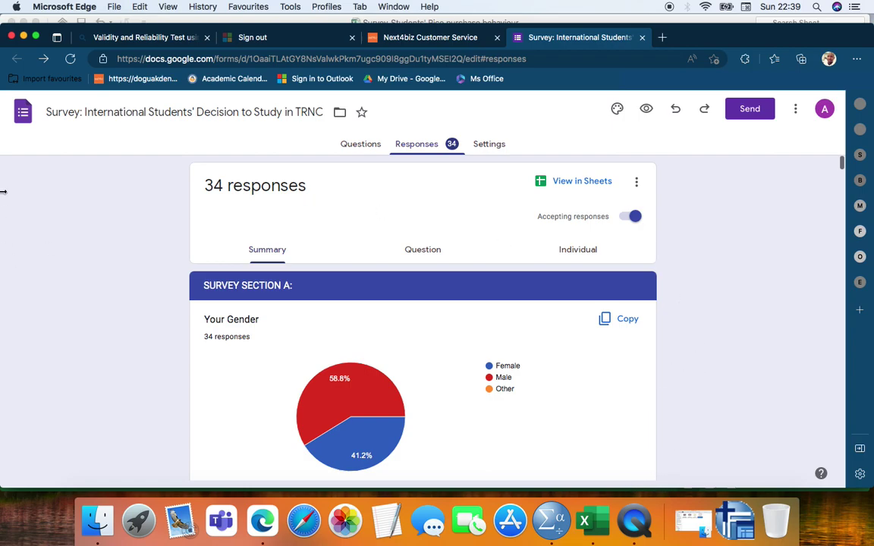
- Switch to the Excel workbook with the students' rice purchase survey and look through its response rows
left_click(23, 37)
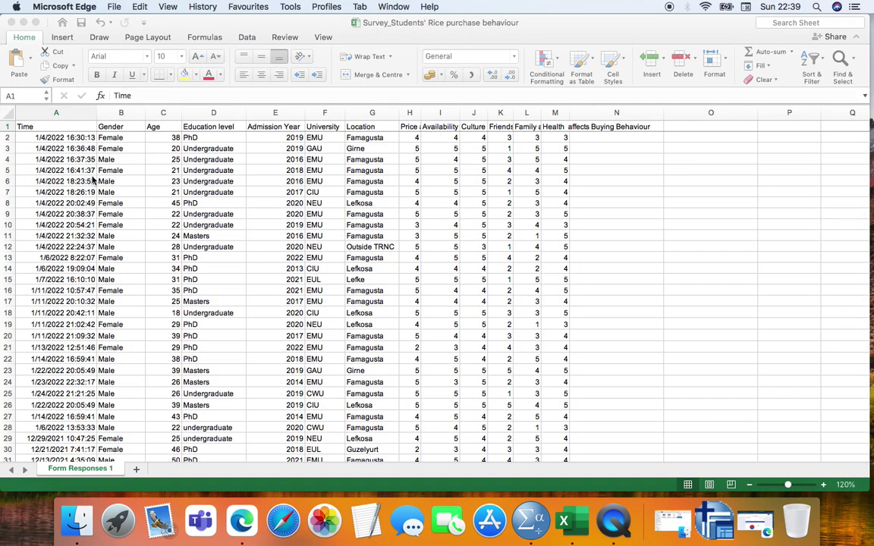
left_click(106, 140)
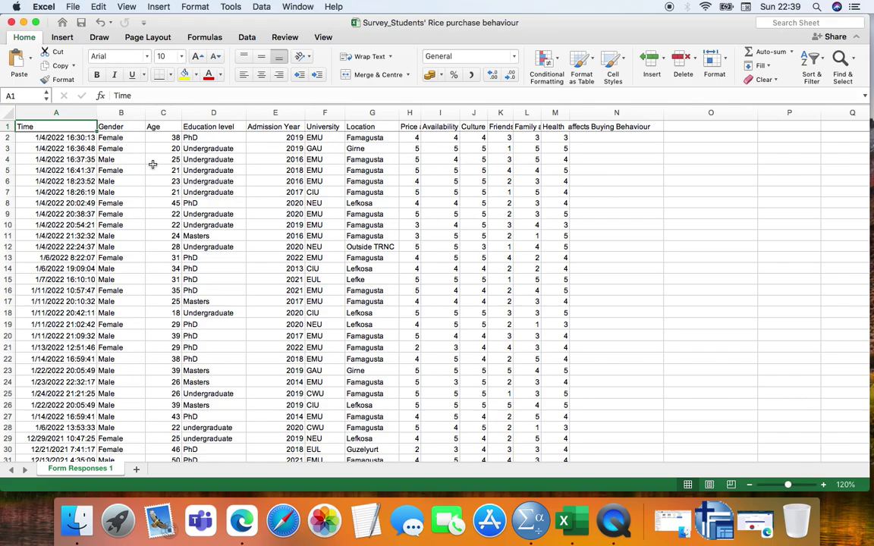
scroll(151, 167, "down", 5)
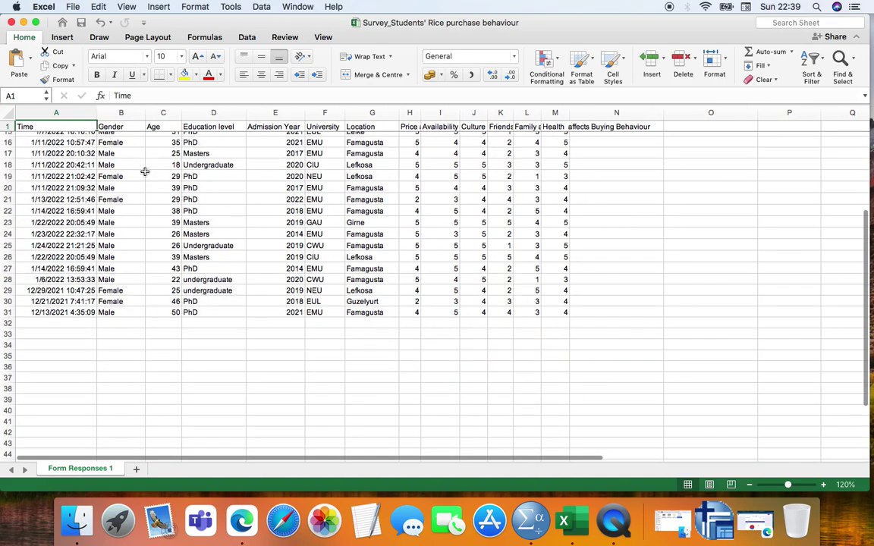
scroll(170, 199, "up", 5)
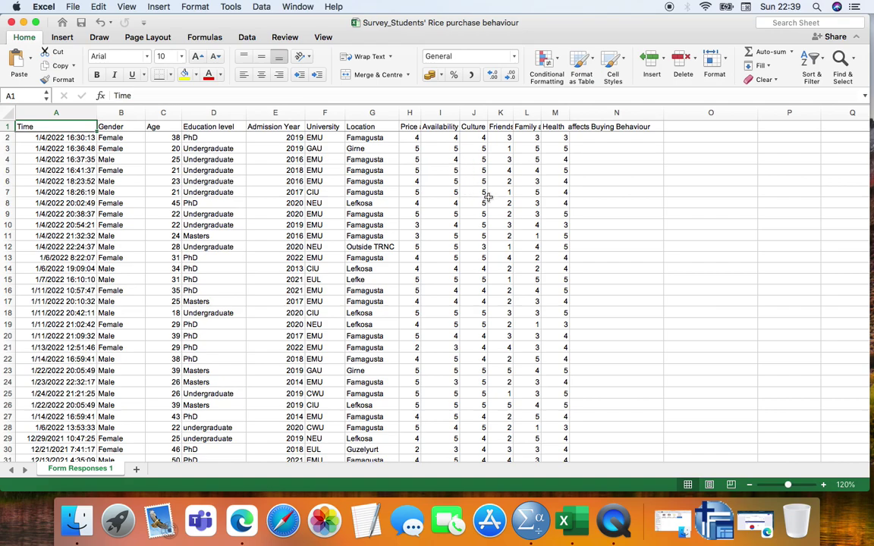
- Enter the formula =SUM(H1:M1) in cell N1 to add up the six rating columns
left_click(590, 127)
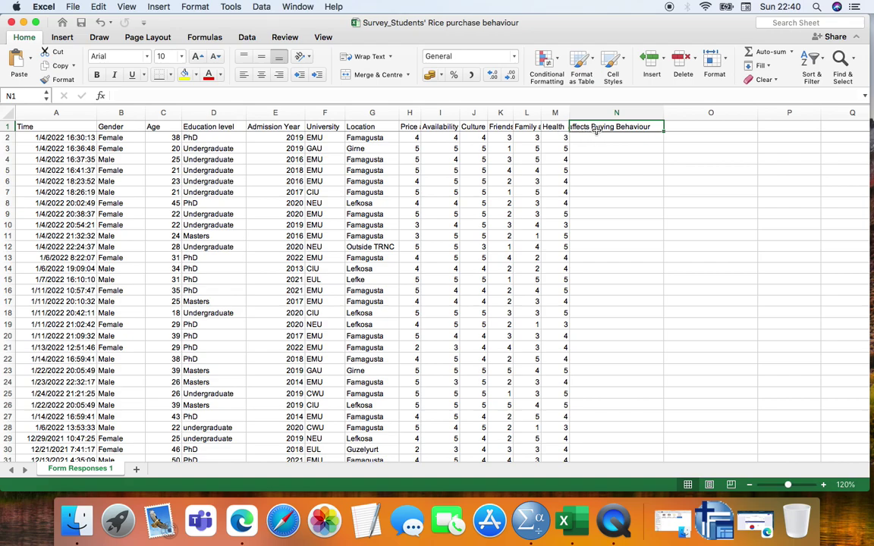
type("=su")
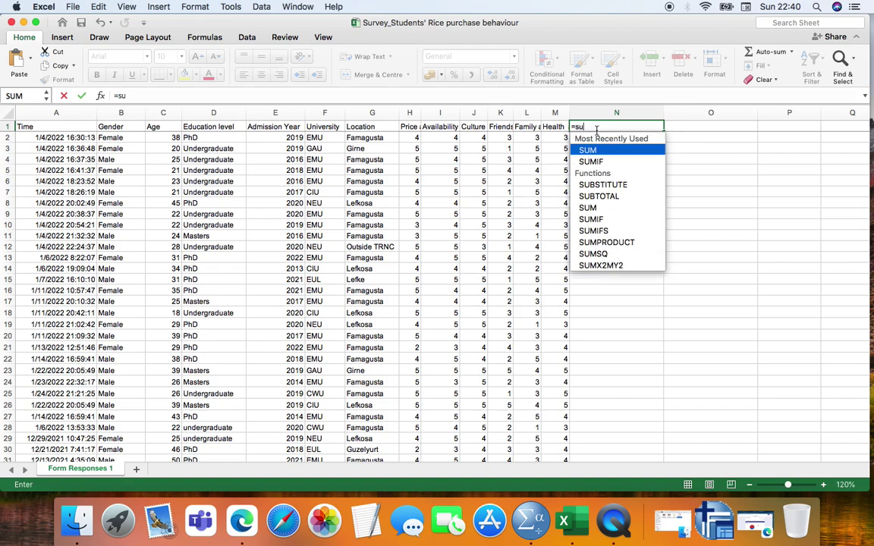
type("m(")
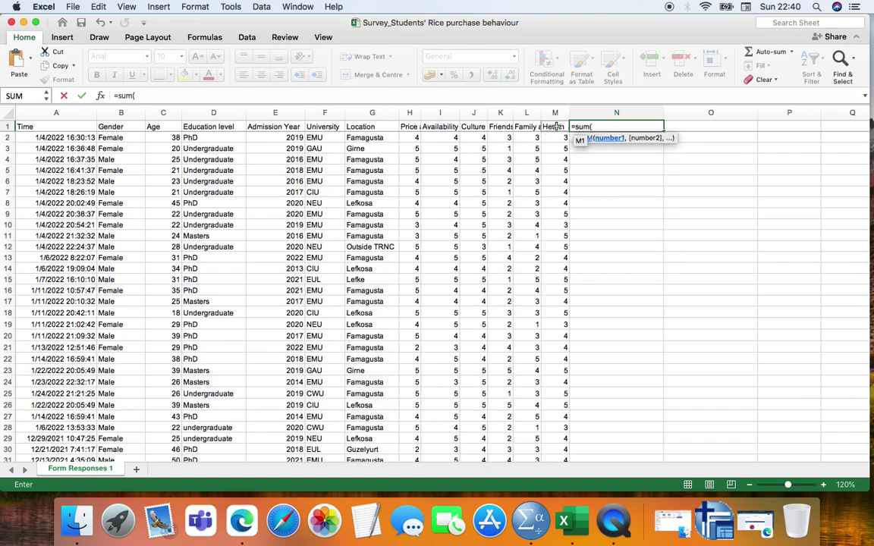
left_click_drag(556, 126, 410, 126)
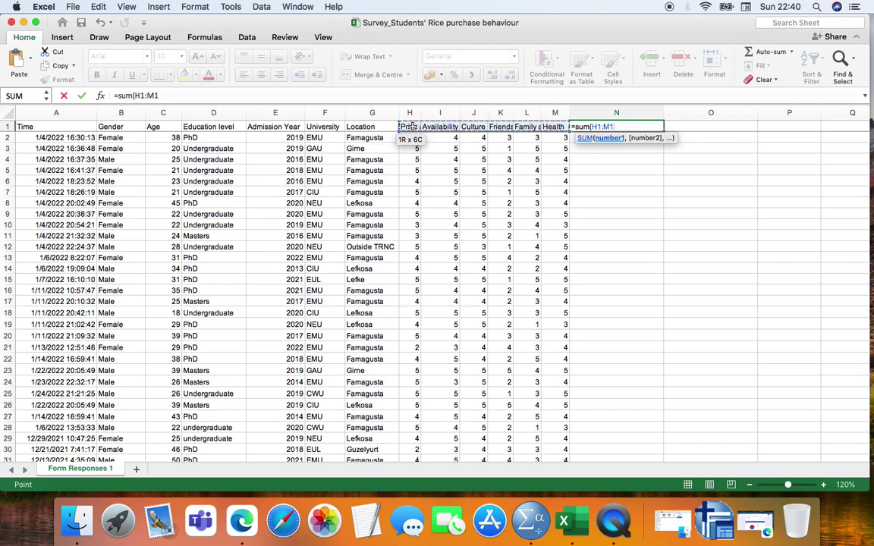
type(")")
key("Return")
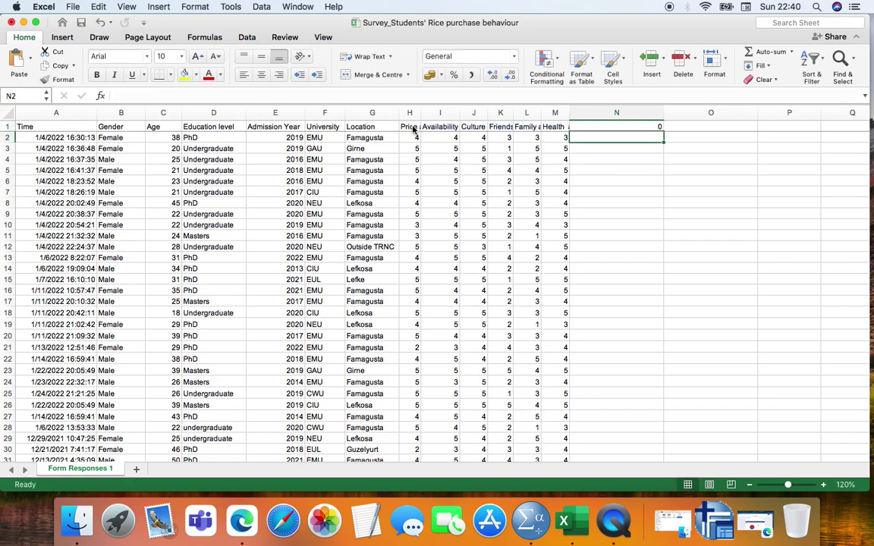
- Fill the sum formula from N1 down through row 31, the last response
left_click(607, 127)
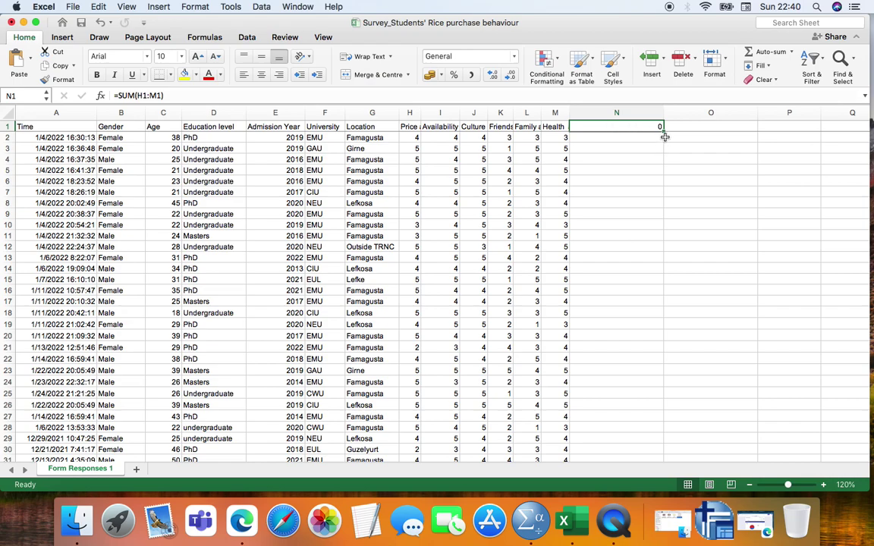
left_click_drag(665, 133, 618, 441)
scroll(620, 351, "up", 2)
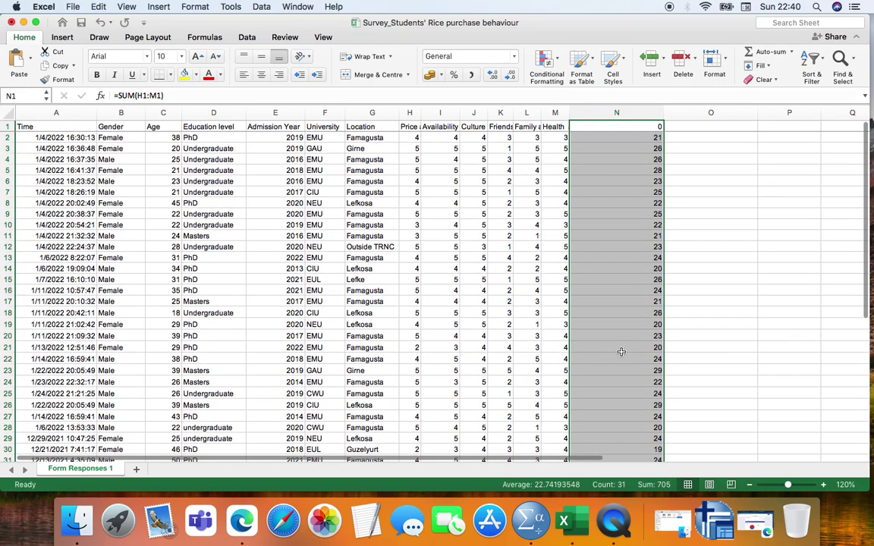
- Replace the formula in cell N1 with the column header TOTAL
left_click(597, 127)
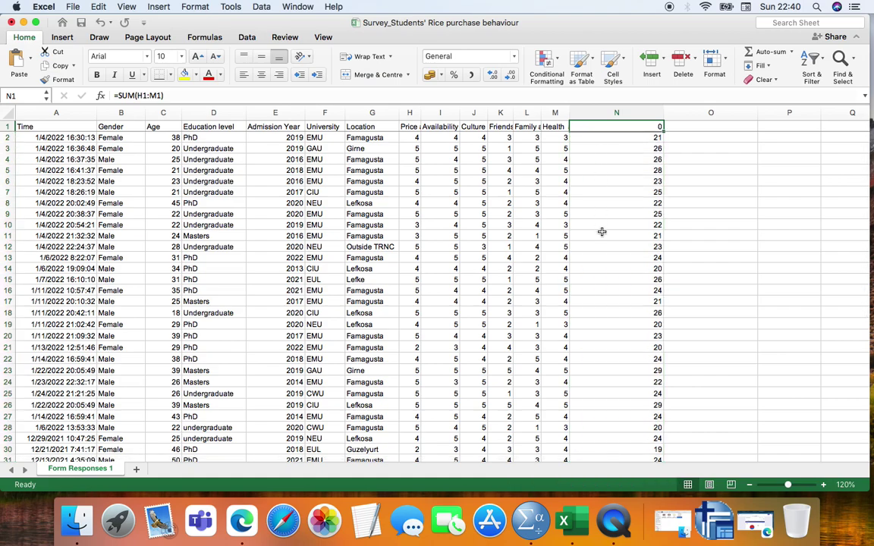
type("TOTAL")
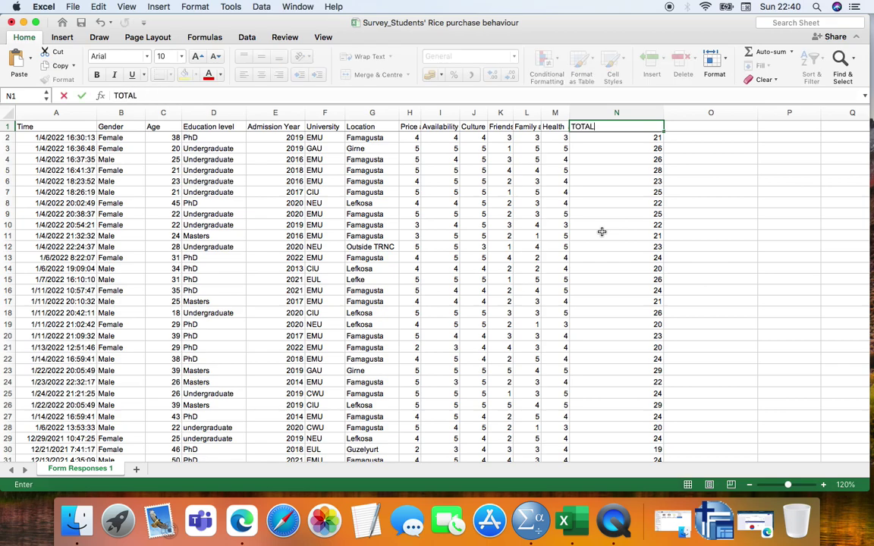
left_click(619, 143)
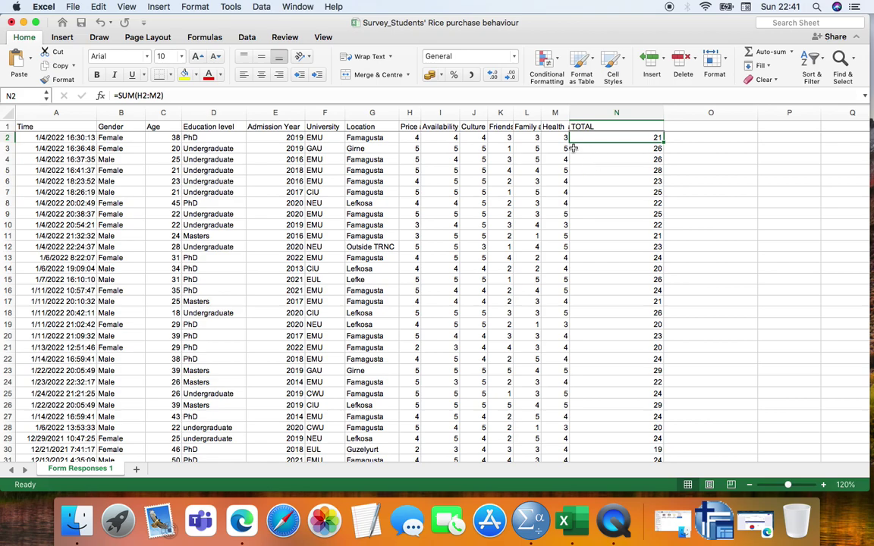
- Copy the ratings and totals in H2:N31 and paste them into the empty SPSS Statistics data sheet from the first cell
left_click(407, 137)
left_click_drag(407, 136, 603, 442)
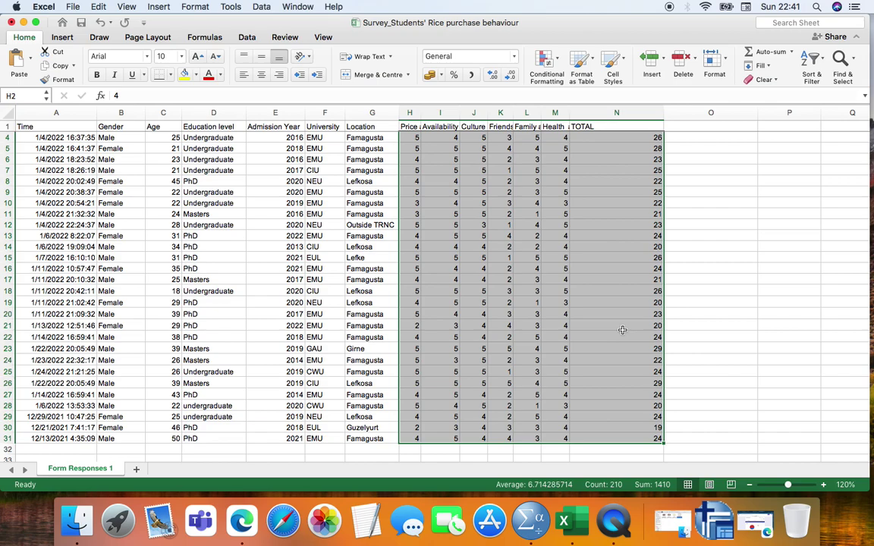
key("super+c")
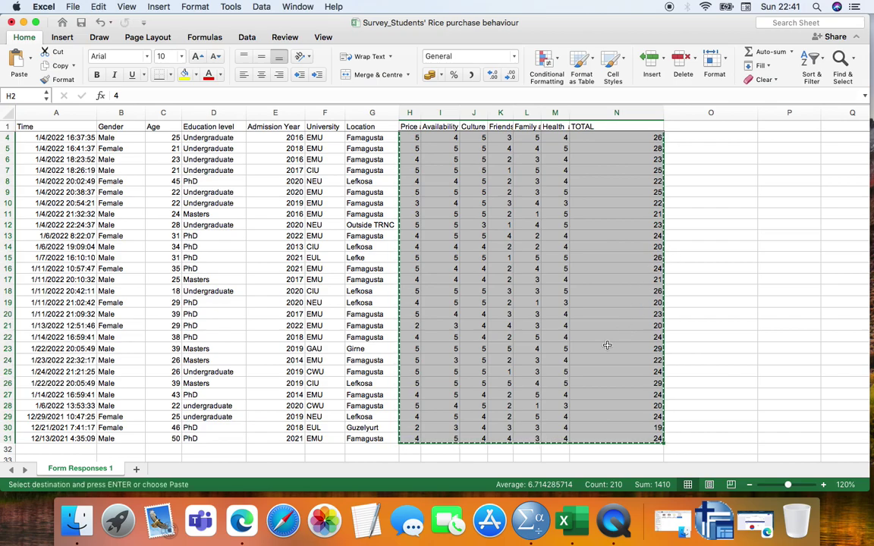
left_click(532, 523)
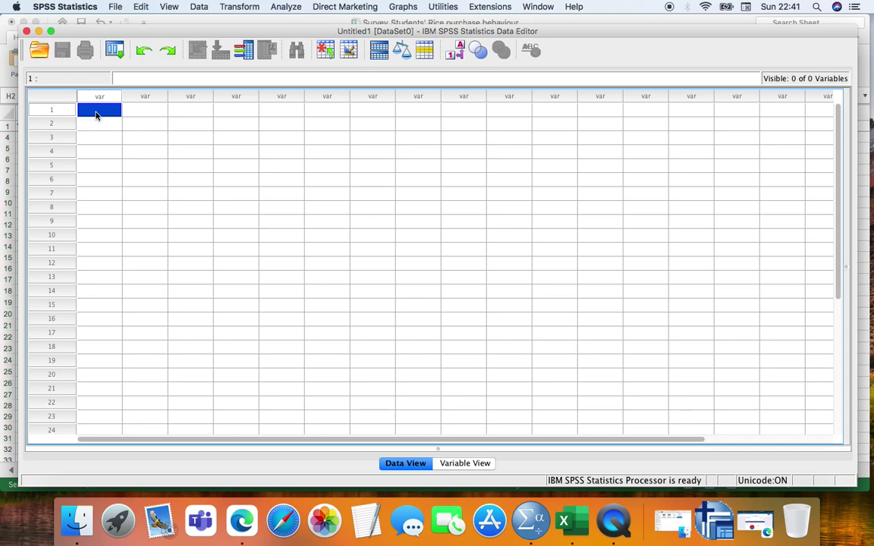
key("super+v")
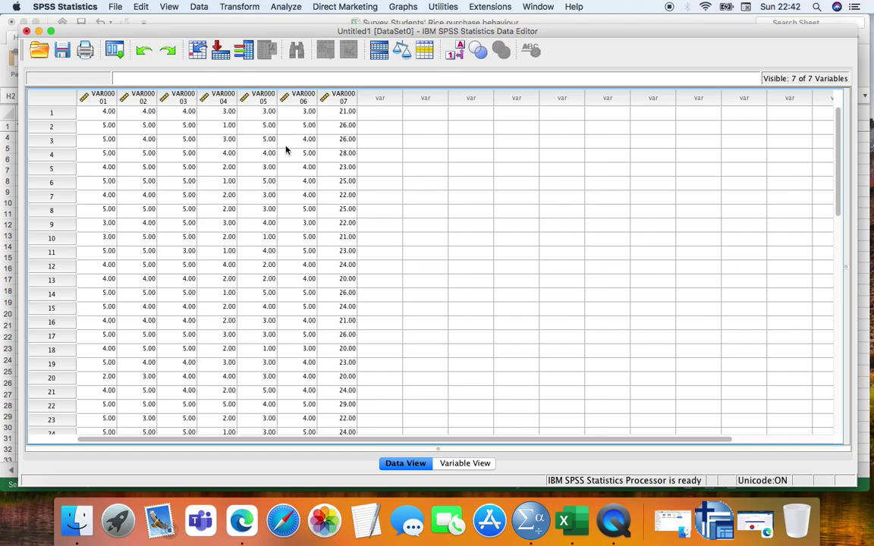
- Check the pasted rows of data and the definitions of the seven variables
scroll(286, 151, "down", 5)
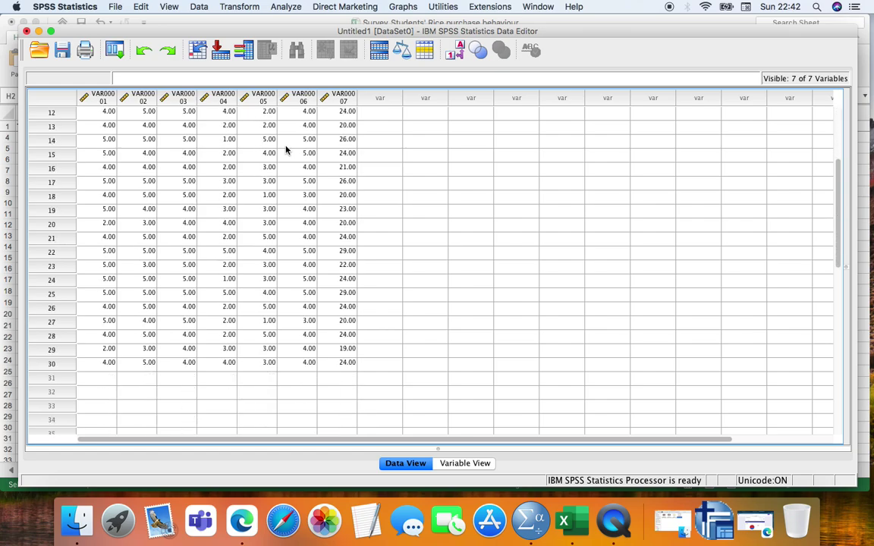
scroll(286, 150, "up", 5)
scroll(287, 146, "right", 1)
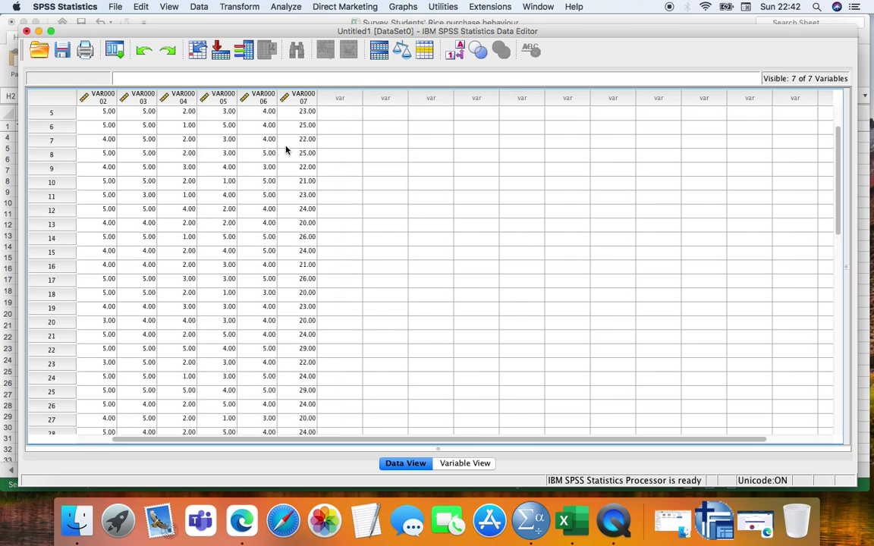
left_click(462, 464)
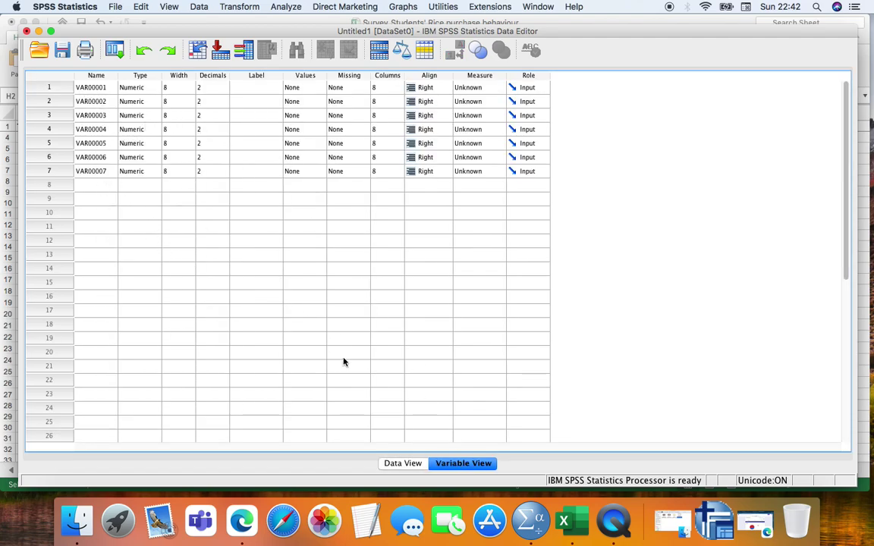
left_click(402, 462)
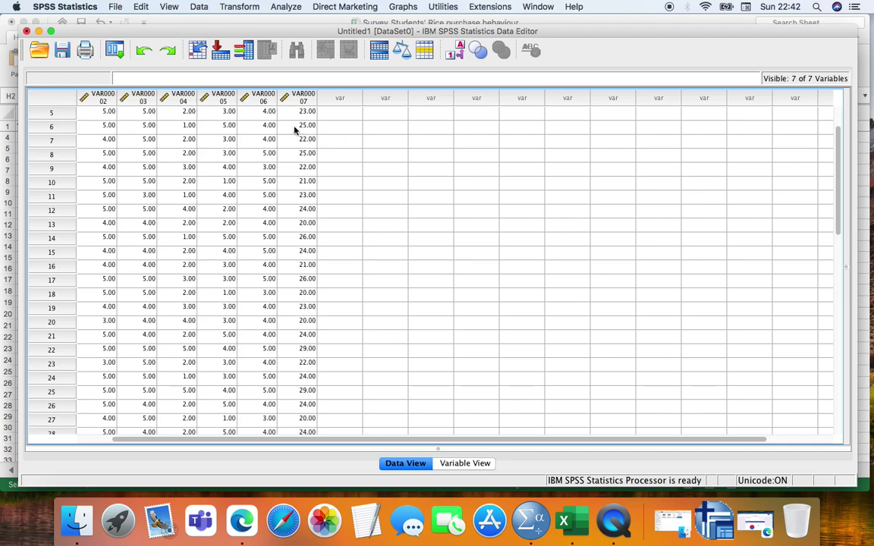
- Start a bivariate correlation analysis and add all variables from VAR00001 to VAR00007 to it
left_click(278, 8)
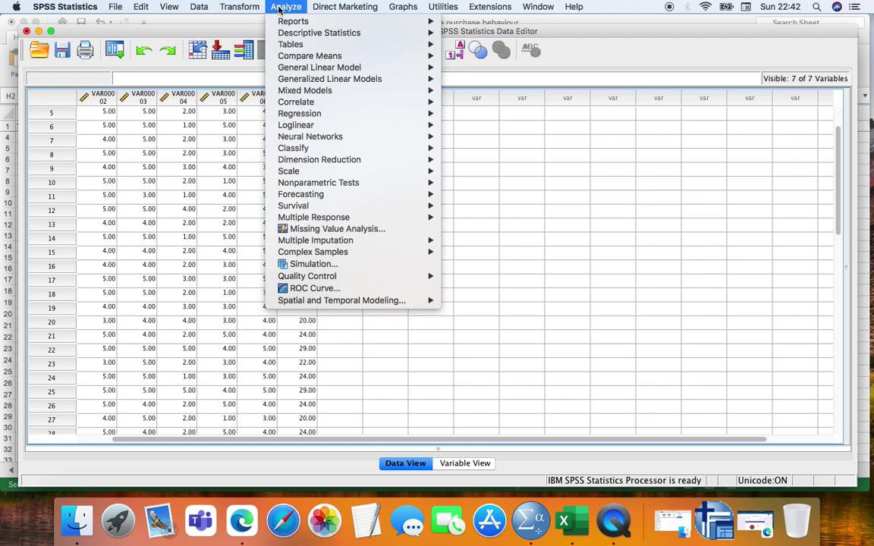
mouse_move(382, 103)
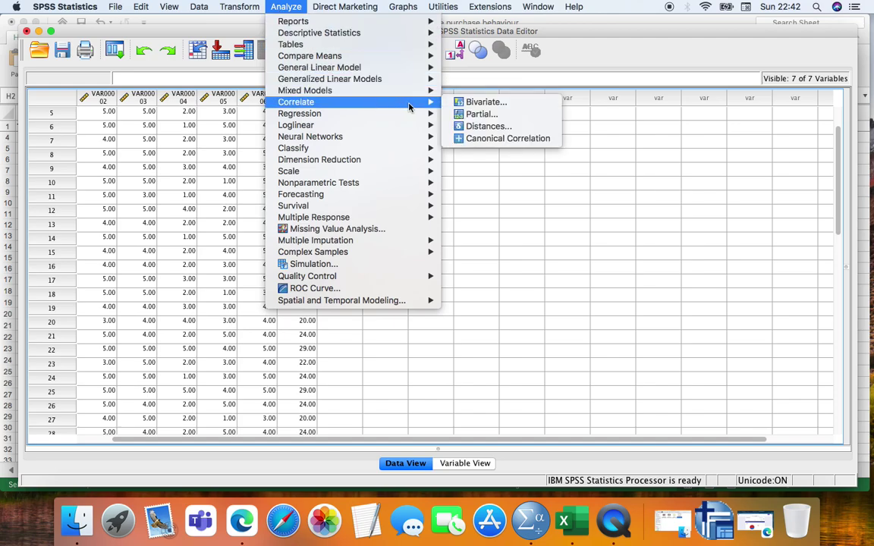
left_click(485, 104)
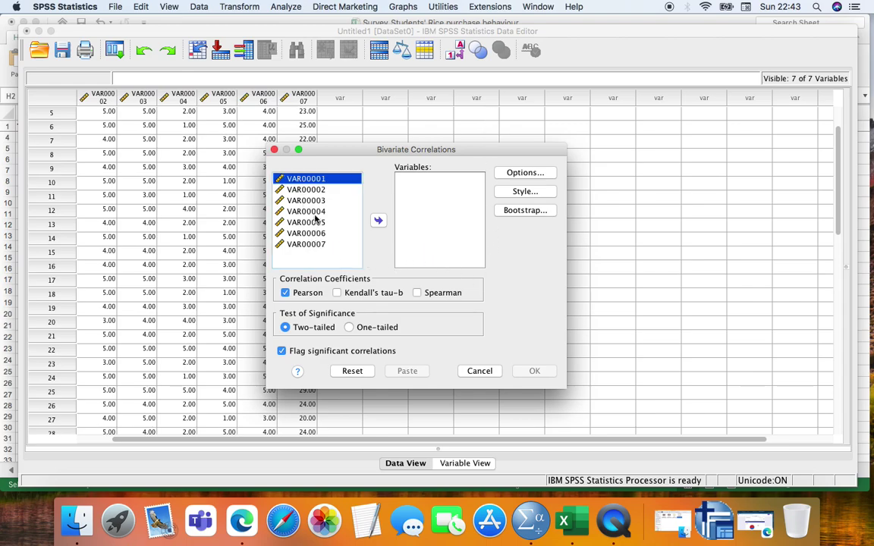
left_click(327, 247, "shift")
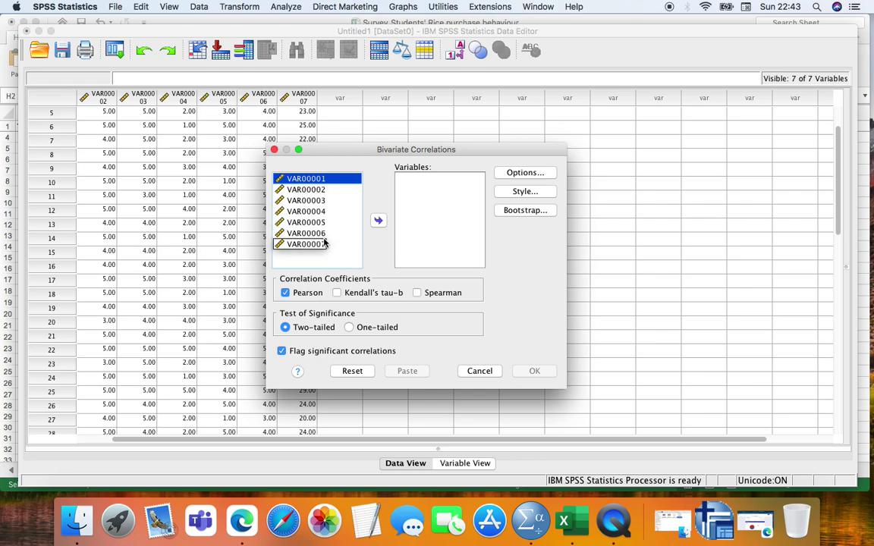
left_click(325, 242, "shift")
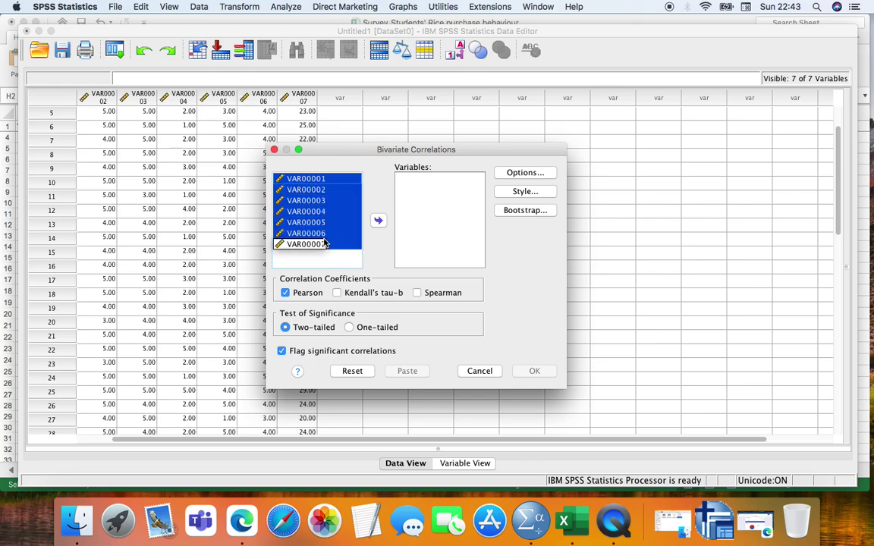
left_click(379, 221)
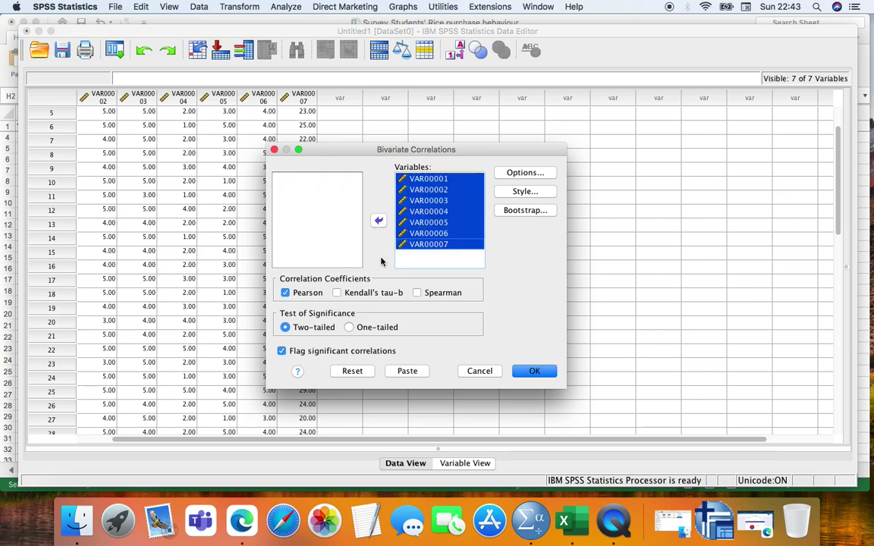
- Set the correlation's missing values option to exclude cases pairwise and accept the options
left_click(510, 174)
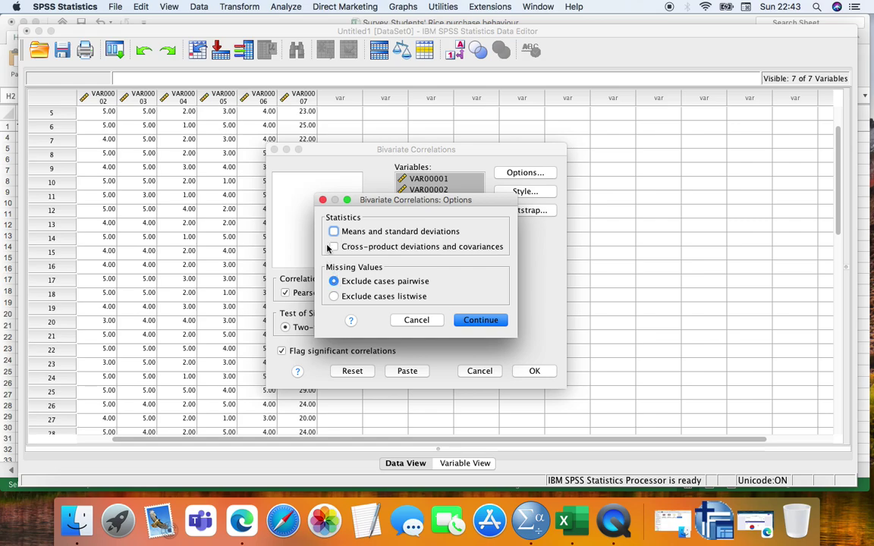
left_click(333, 281)
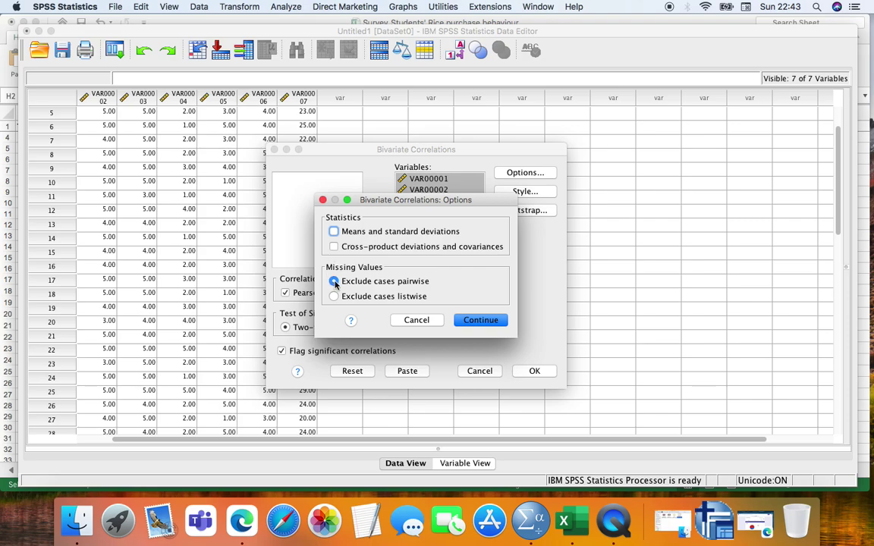
left_click(478, 323)
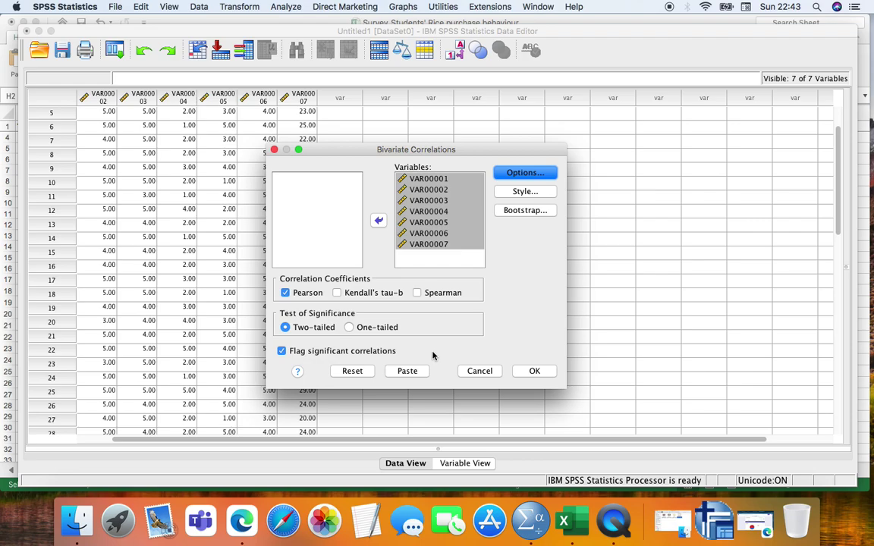
- Run the bivariate correlation and review the full Correlations table down to its significance footnotes
left_click(533, 371)
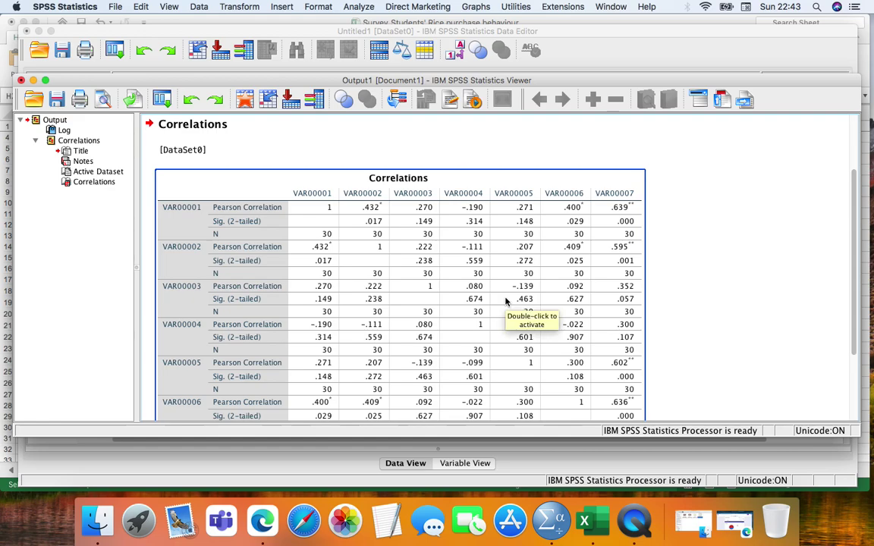
scroll(507, 302, "down", 2)
scroll(506, 302, "up", 2)
scroll(507, 302, "down", 3)
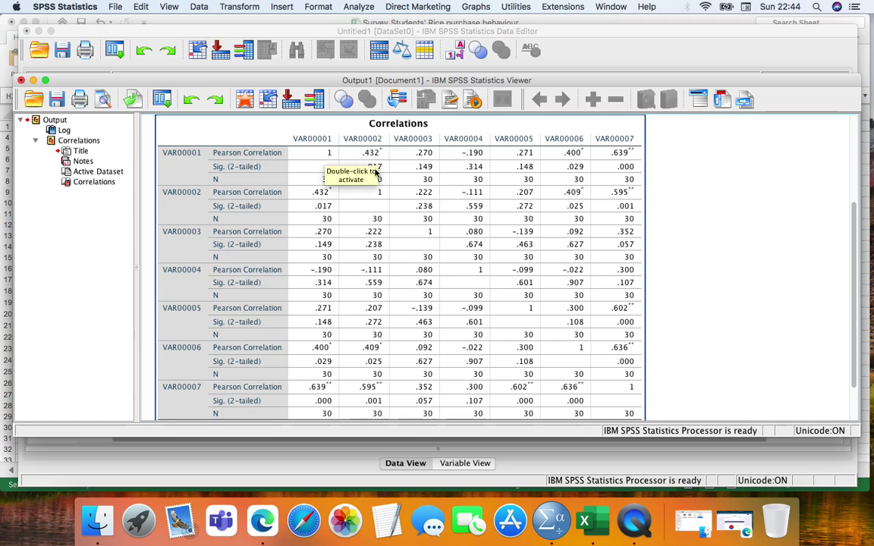
scroll(453, 217, "down", 3)
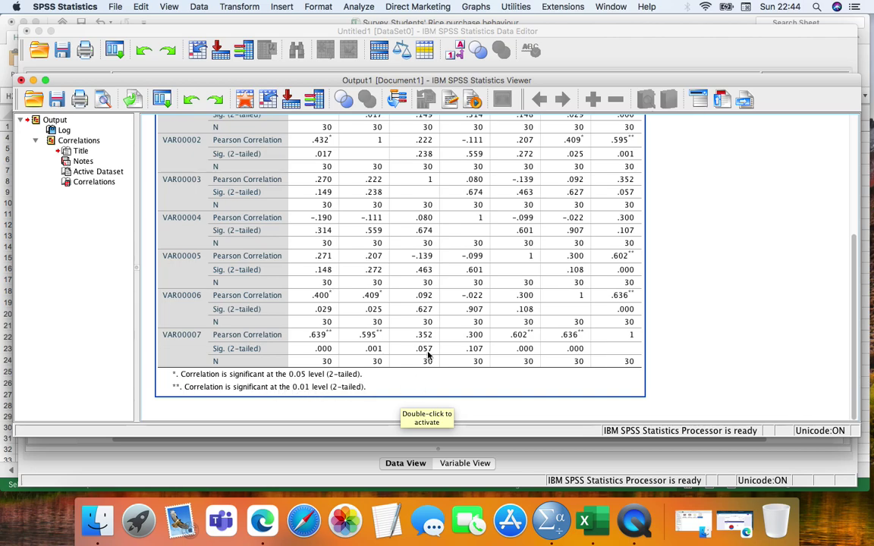
scroll(427, 355, "up", 4)
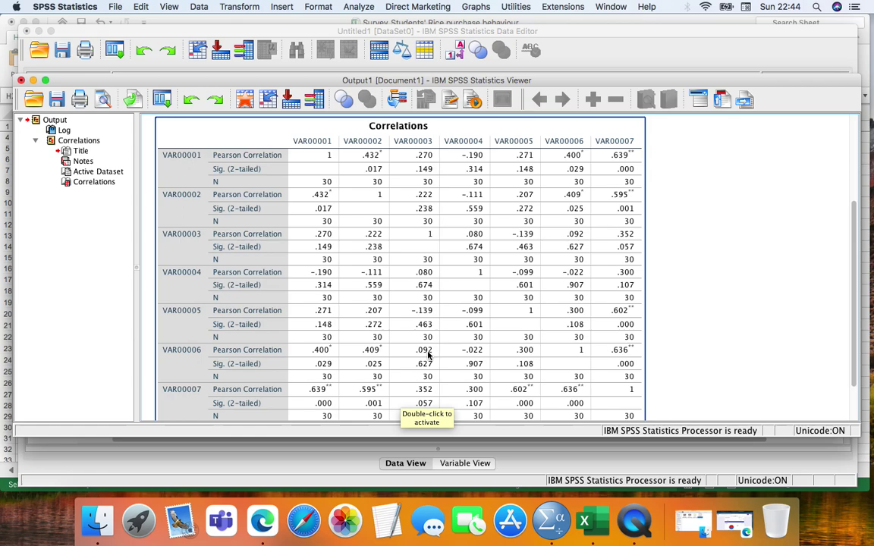
- Examine the Pearson correlation of each item with the total score in the VAR00007 column
left_click(604, 158)
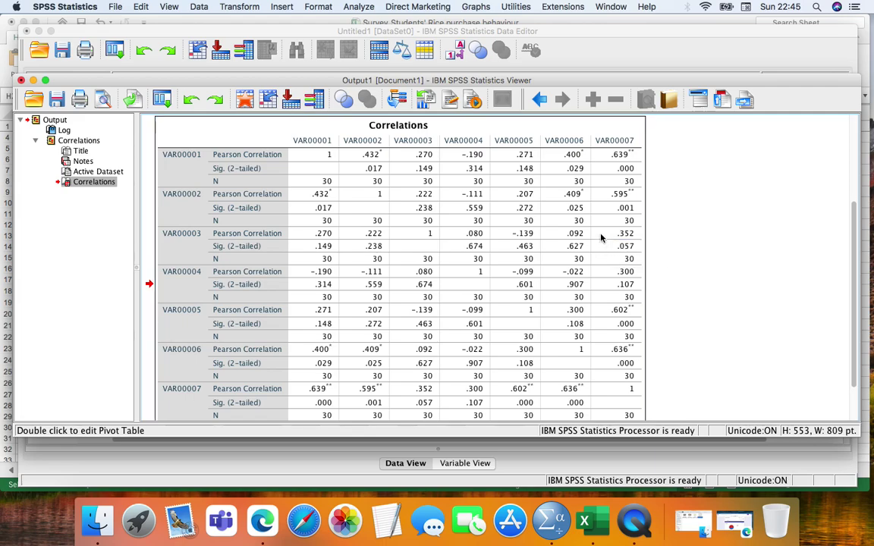
scroll(601, 238, "down", 2)
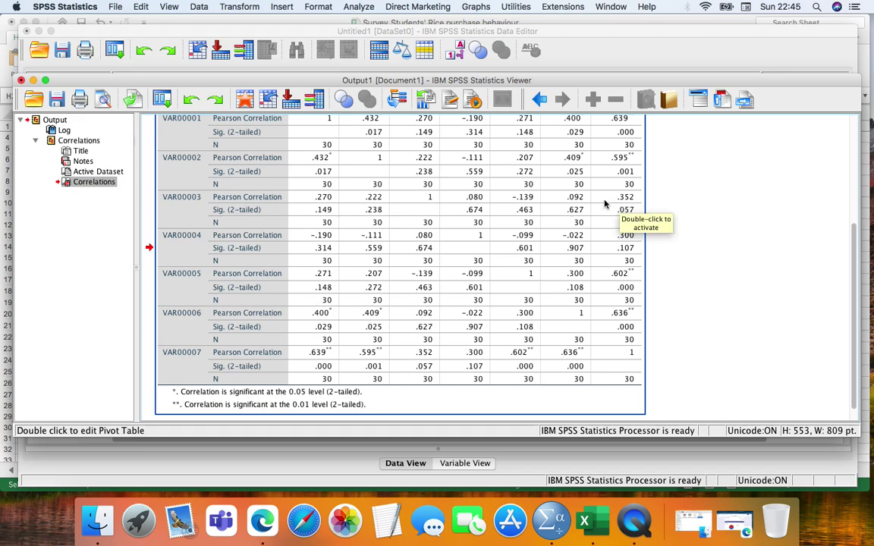
scroll(605, 236, "up", 2)
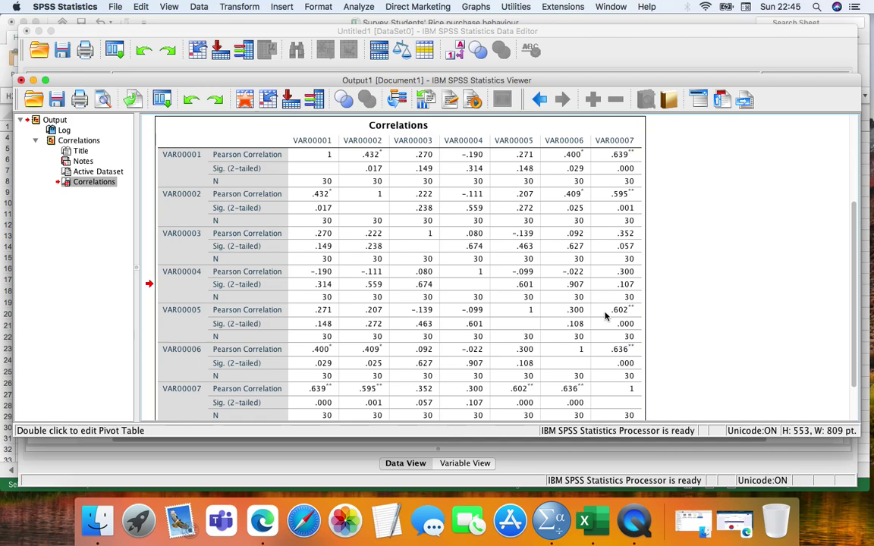
scroll(604, 316, "down", 3)
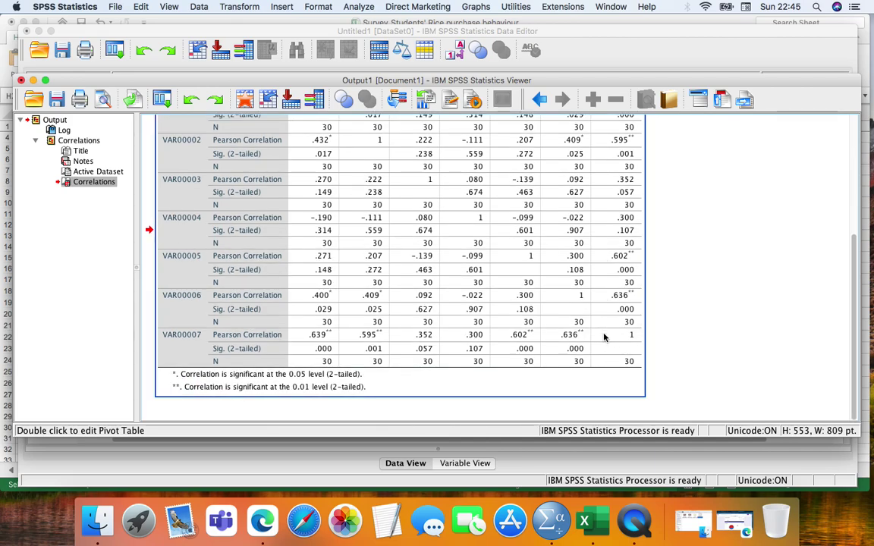
scroll(606, 341, "up", 3)
scroll(604, 338, "down", 3)
left_click(606, 339)
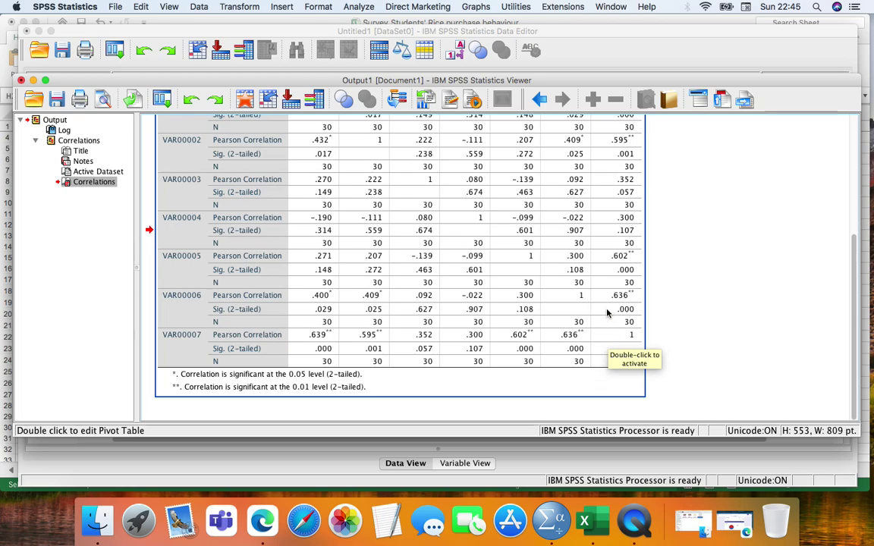
scroll(607, 312, "up", 5)
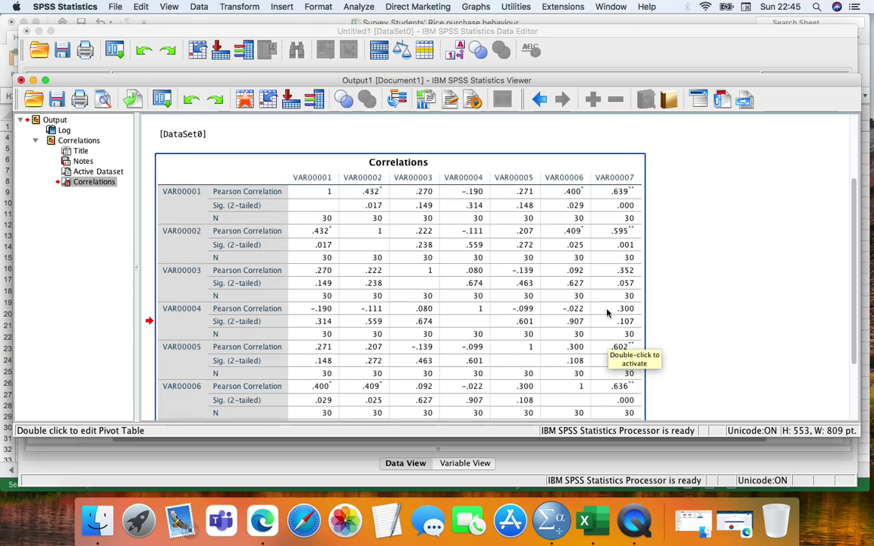
- Compare each item's two-tailed significance in the VAR00007 column with the 0.05 and 0.01 levels in the table footnotes
scroll(598, 205, "down", 2)
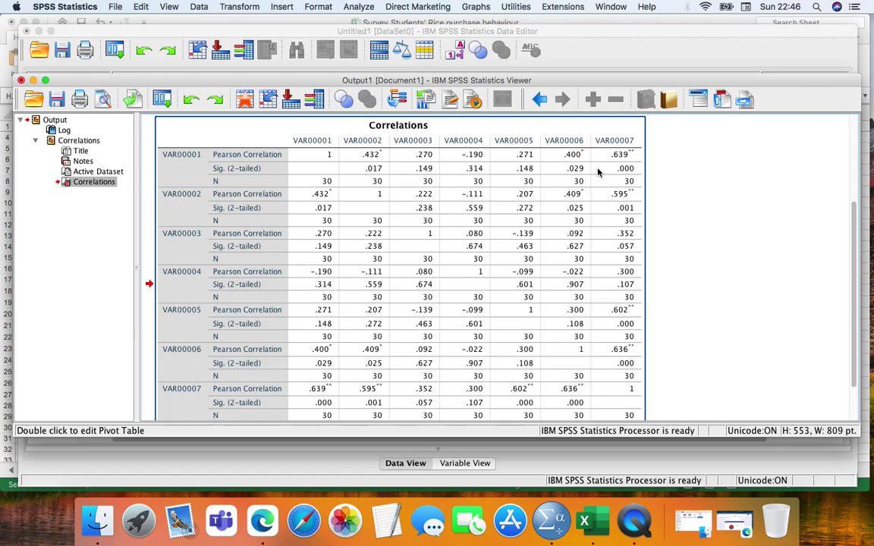
scroll(597, 172, "down", 3)
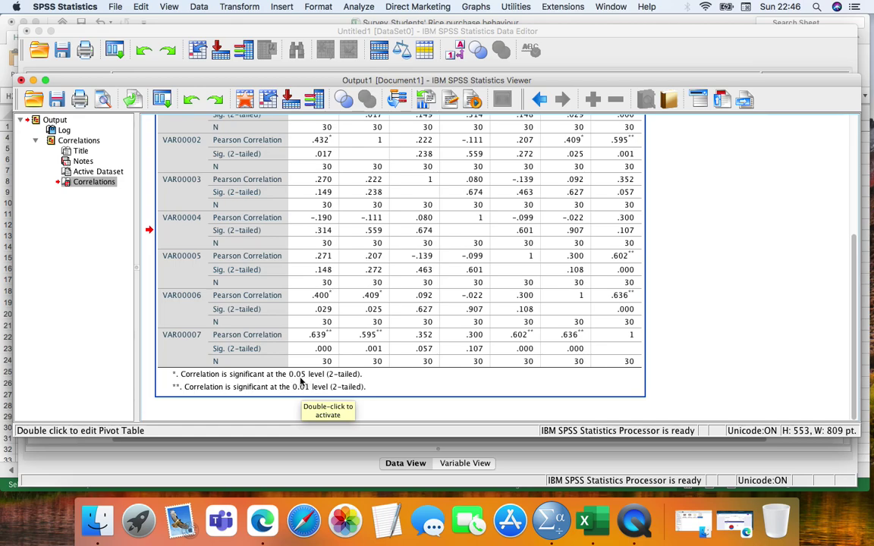
scroll(581, 264, "up", 5)
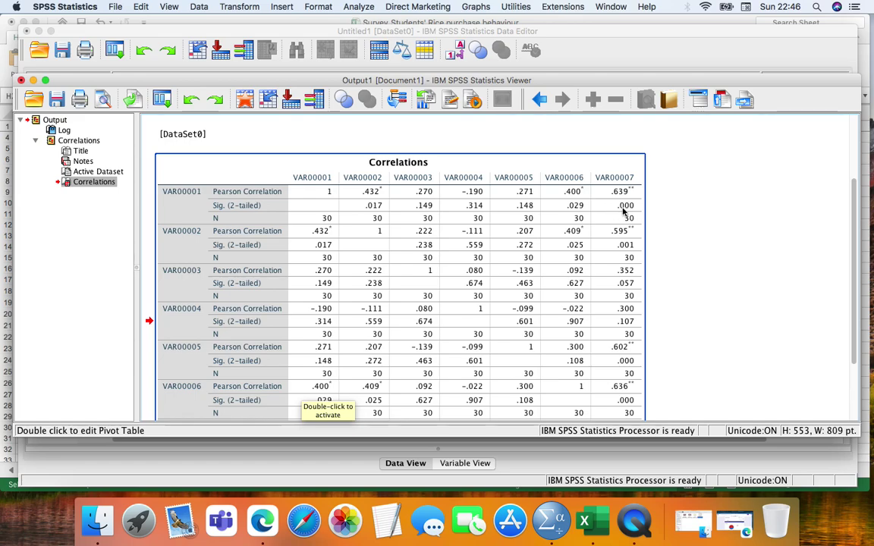
scroll(624, 210, "down", 3)
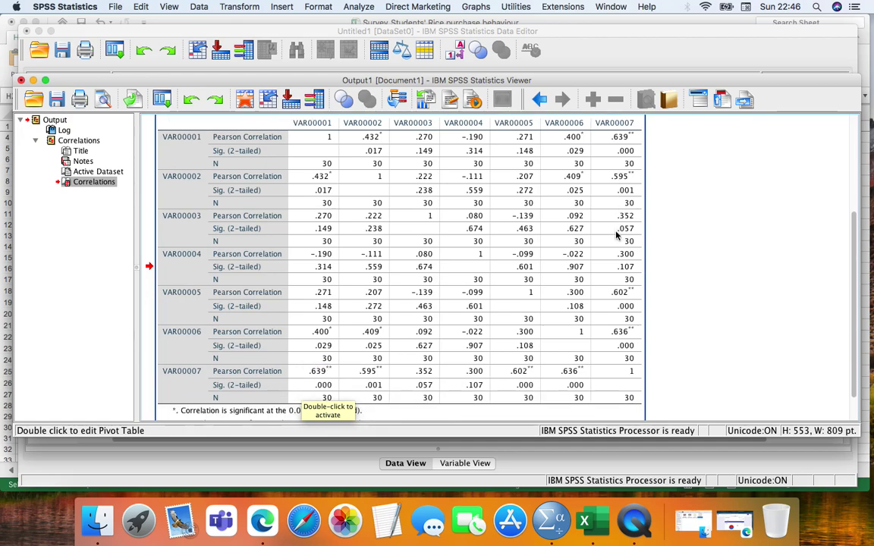
scroll(616, 231, "down", 2)
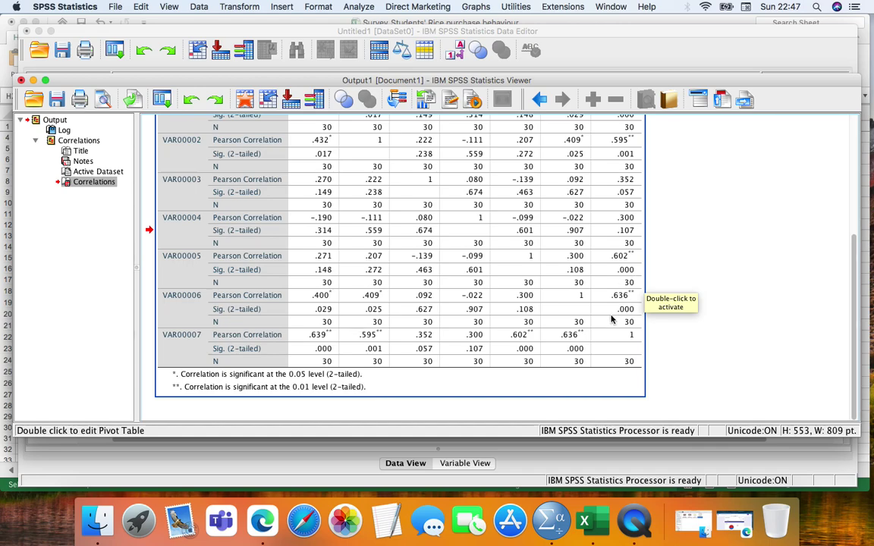
scroll(622, 317, "up", 2)
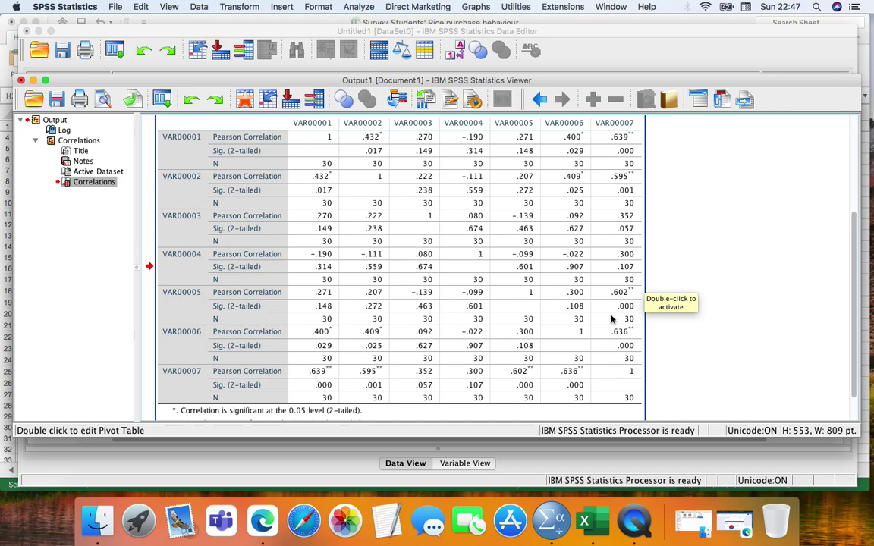
scroll(609, 314, "down", 1)
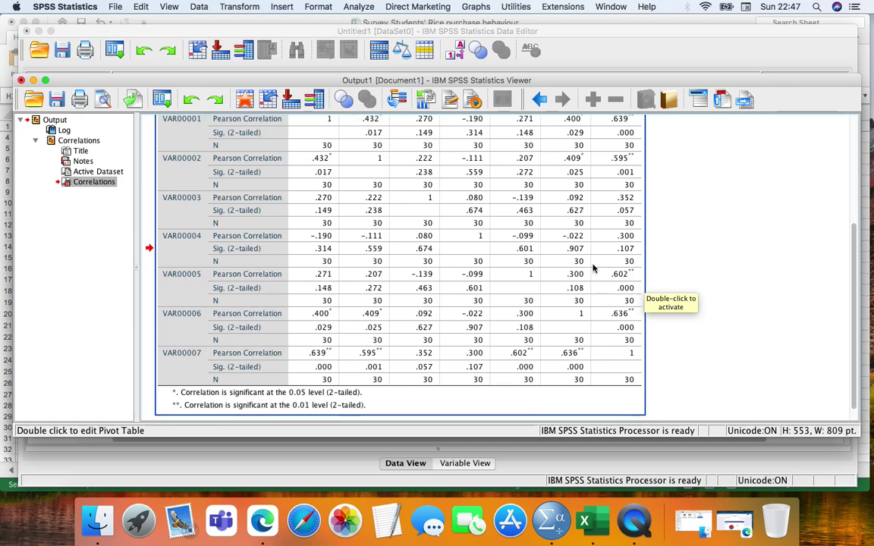
scroll(597, 276, "up", 3)
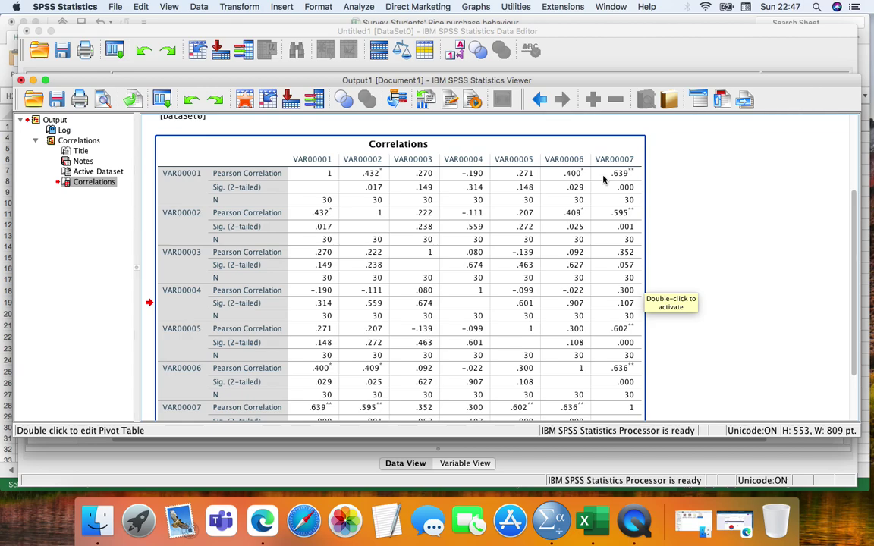
scroll(603, 179, "down", 2)
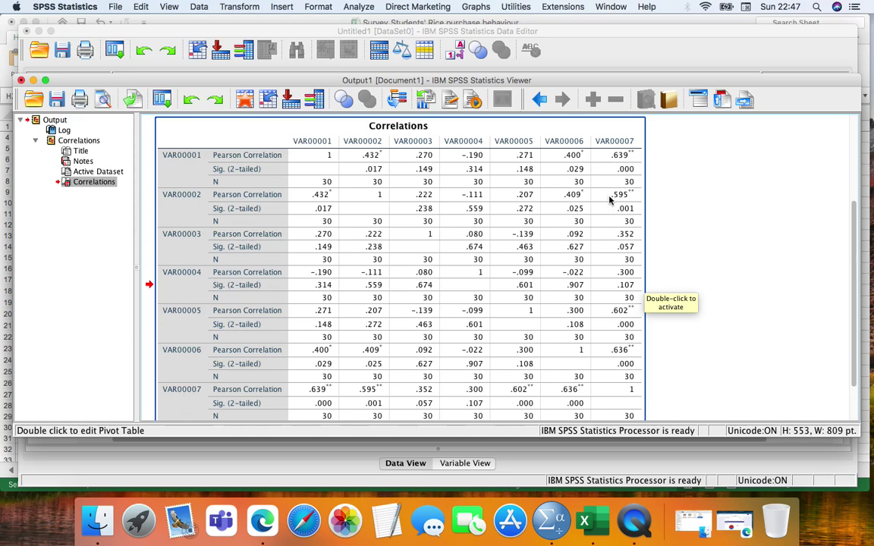
scroll(609, 199, "down", 5)
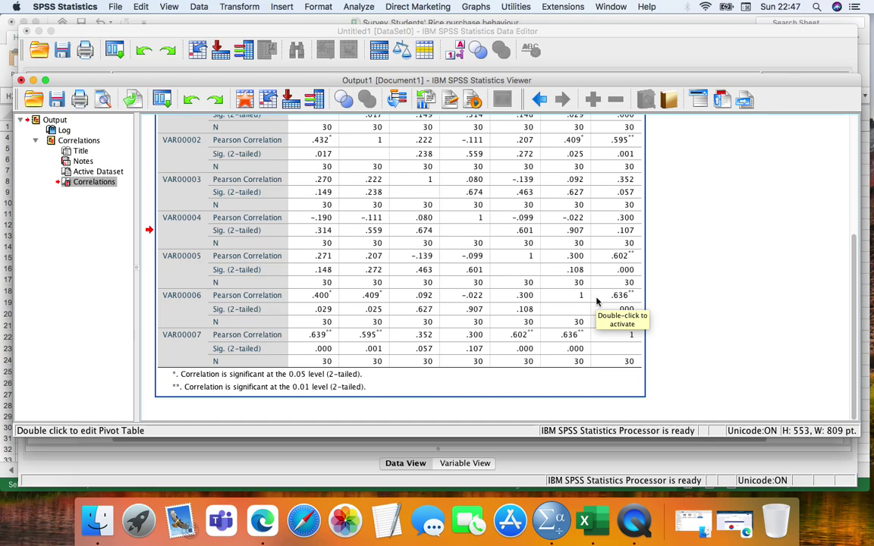
- Return to the data sheet and start a reliability analysis with VAR00001 to VAR00006 as the items
key("super+m")
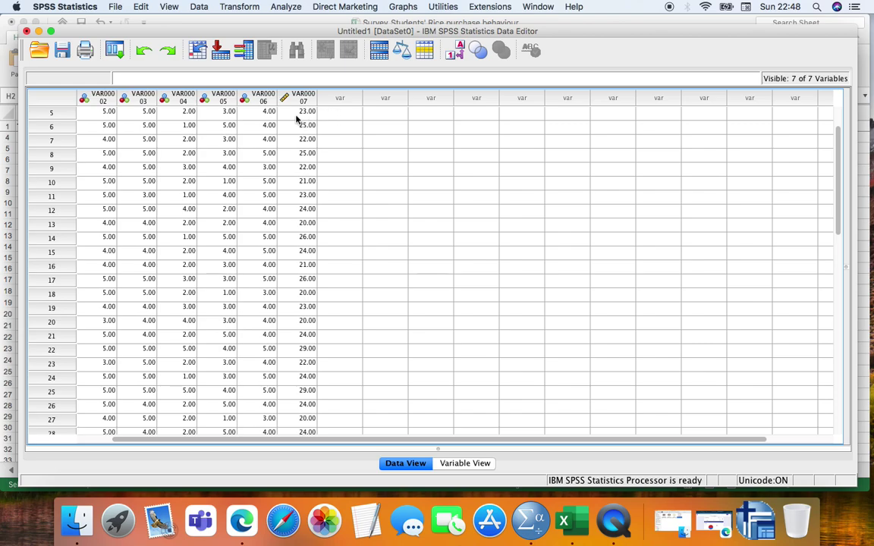
left_click(280, 10)
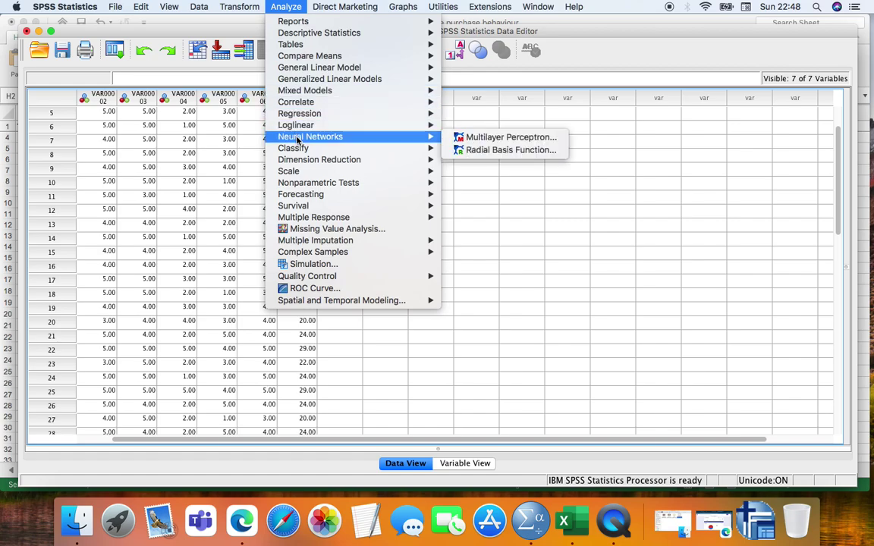
mouse_move(341, 174)
mouse_move(368, 171)
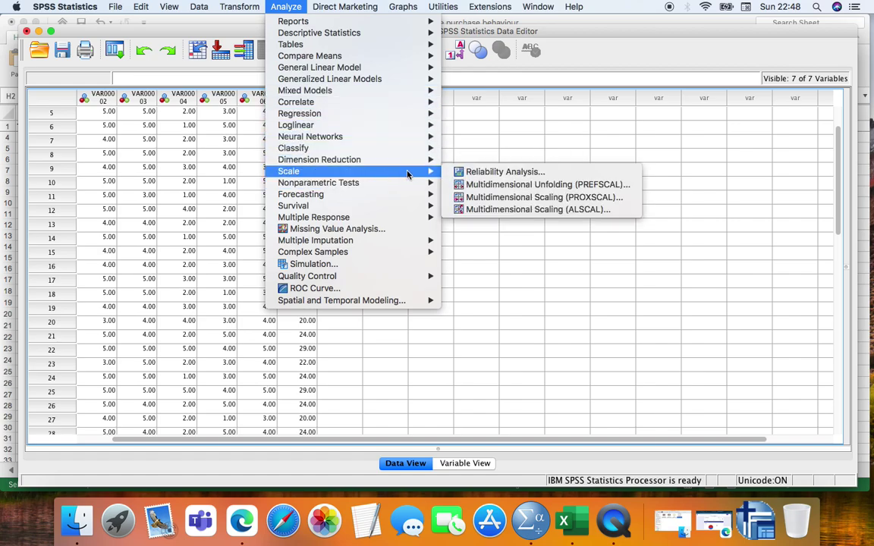
left_click(474, 176)
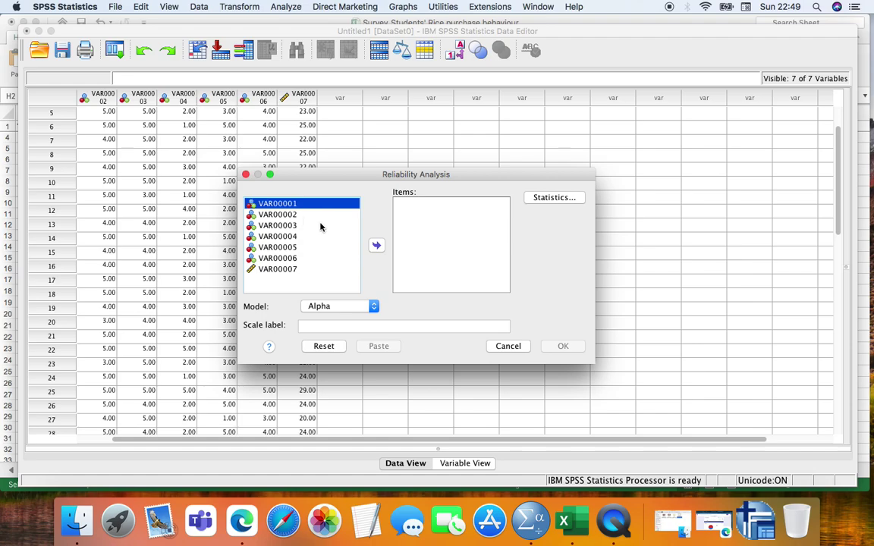
key("shift+Down")
key("shift+Down")
key("shift+Down")
key("shift+Down")
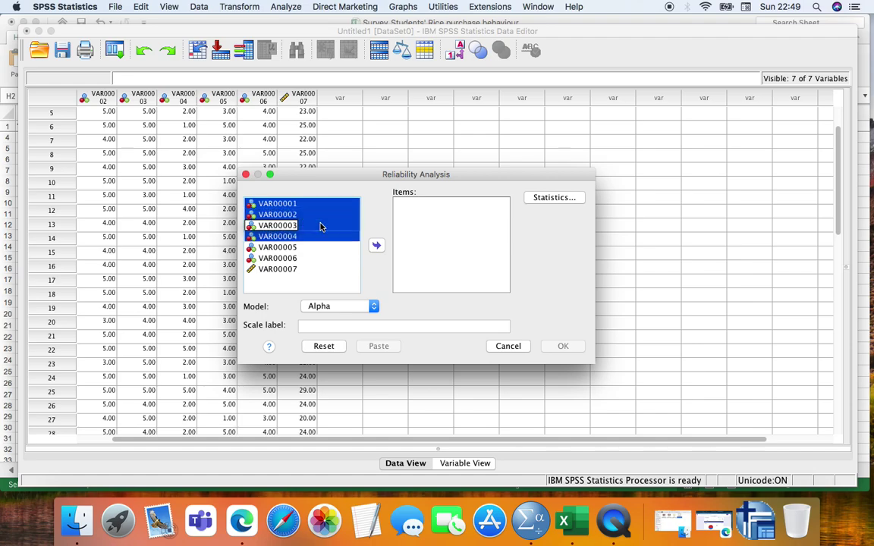
key("shift+Down")
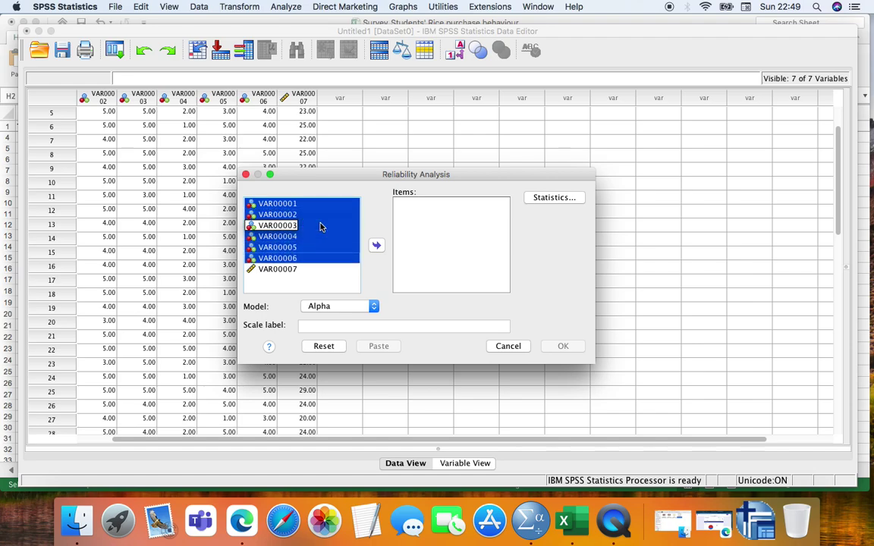
left_click(320, 227, "super")
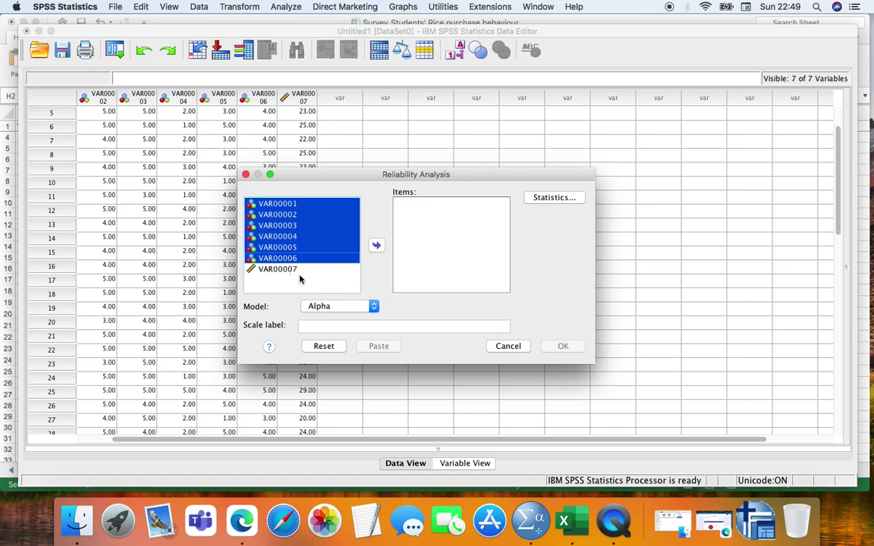
left_click(376, 248)
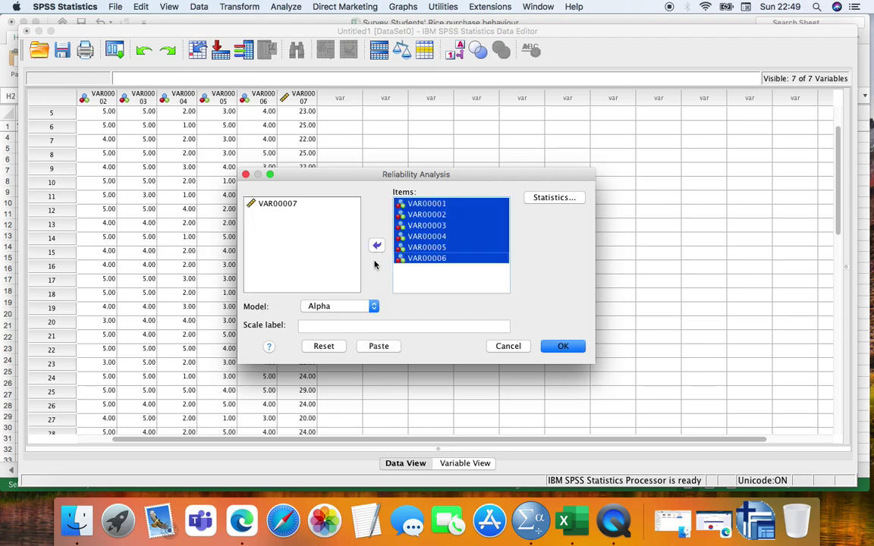
- Include the descriptives for scale if item deleted and run the reliability analysis
left_click(543, 200)
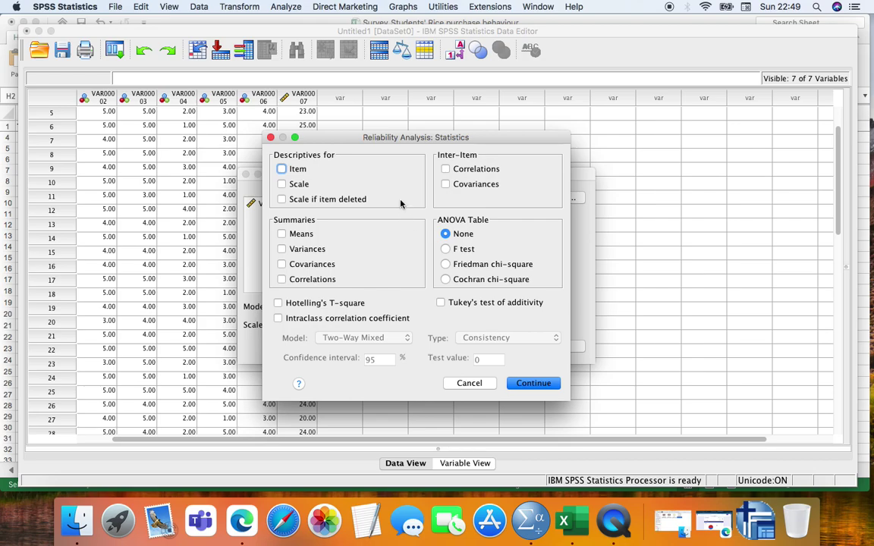
left_click(282, 200)
left_click(524, 385)
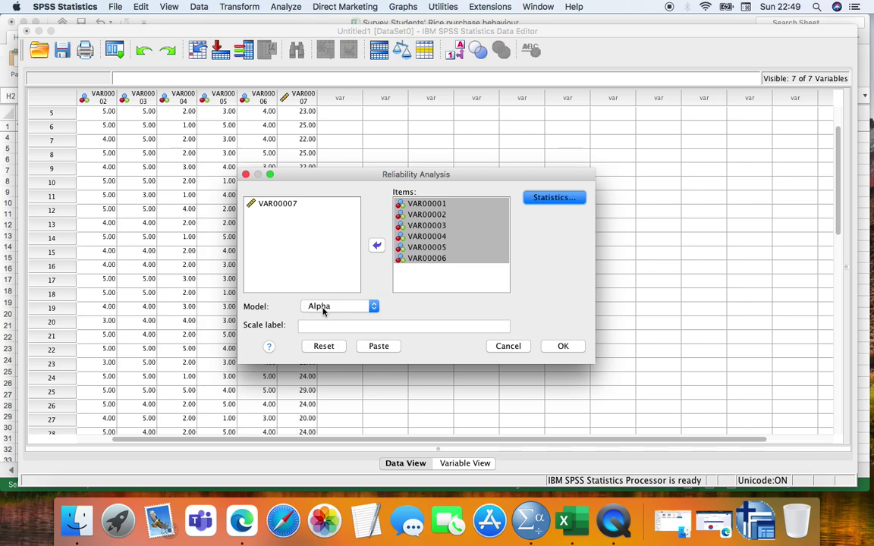
left_click(563, 347)
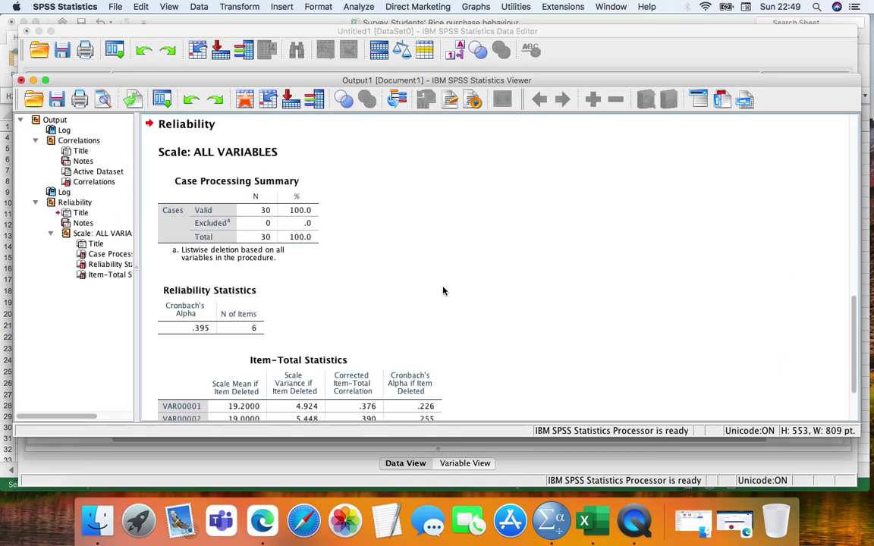
- Examine the case processing summary, Cronbach's alpha and item-total statistics in the reliability output
left_click(305, 229)
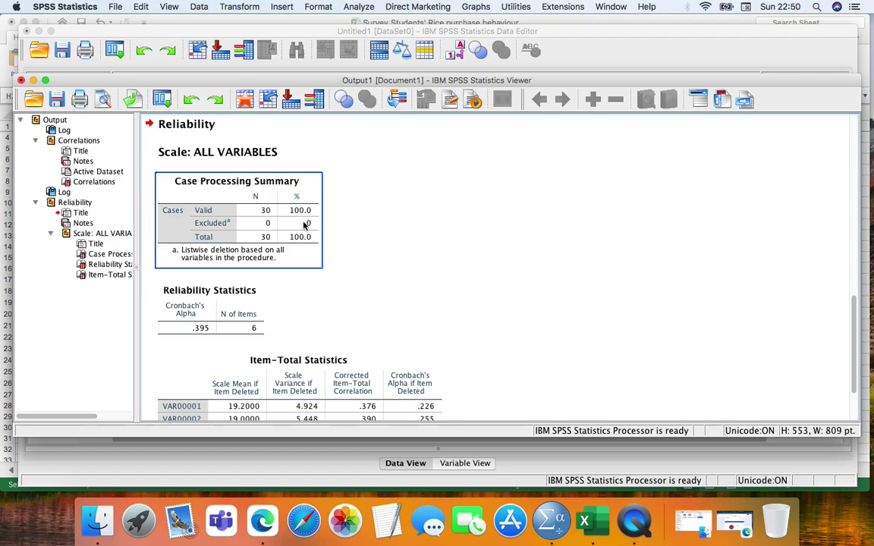
scroll(326, 223, "down", 1)
left_click(347, 236)
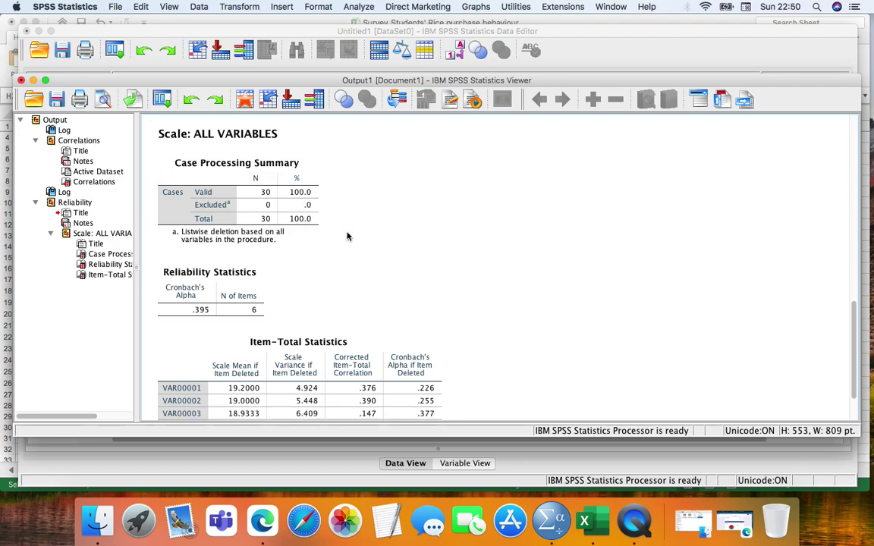
scroll(347, 236, "down", 2)
left_click(320, 230)
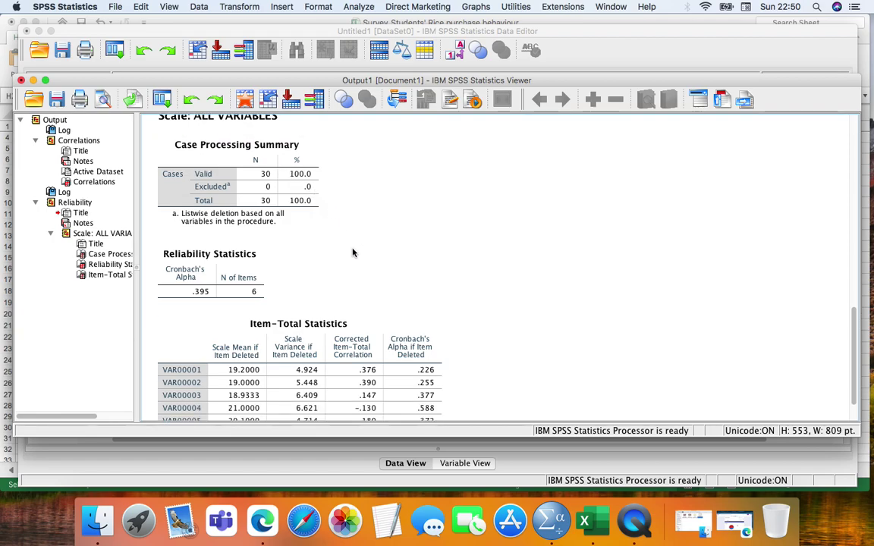
scroll(352, 253, "down", 3)
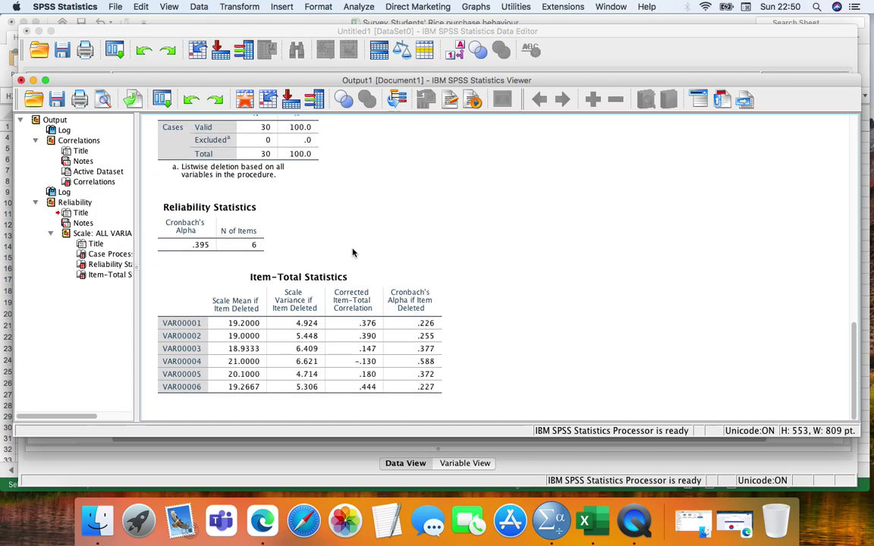
- Compare the overall Cronbach's alpha with each item's Cronbach's Alpha if Item Deleted value in the reliability output
left_click(198, 255)
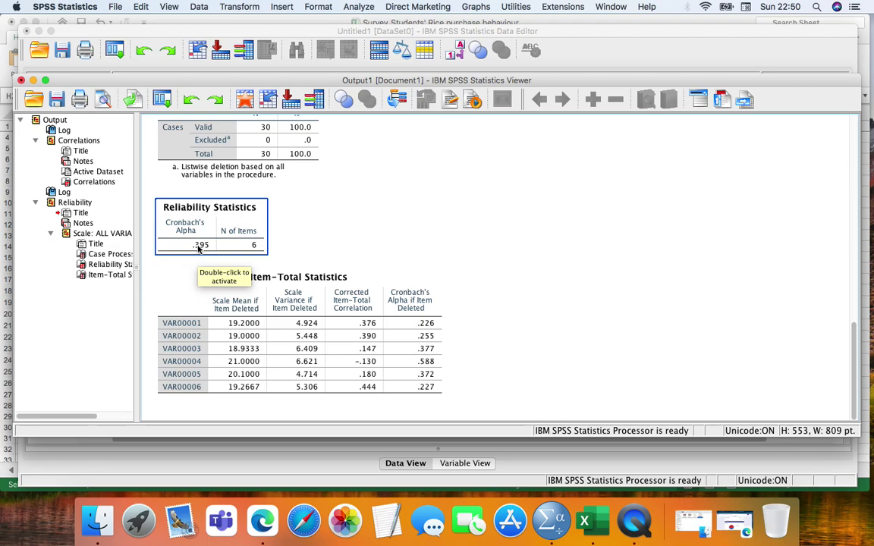
left_click(304, 245)
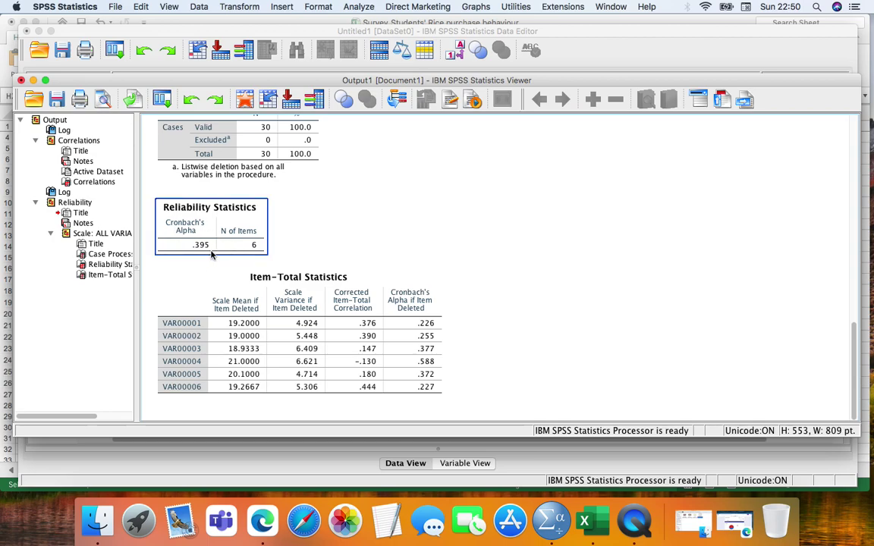
left_click(202, 215)
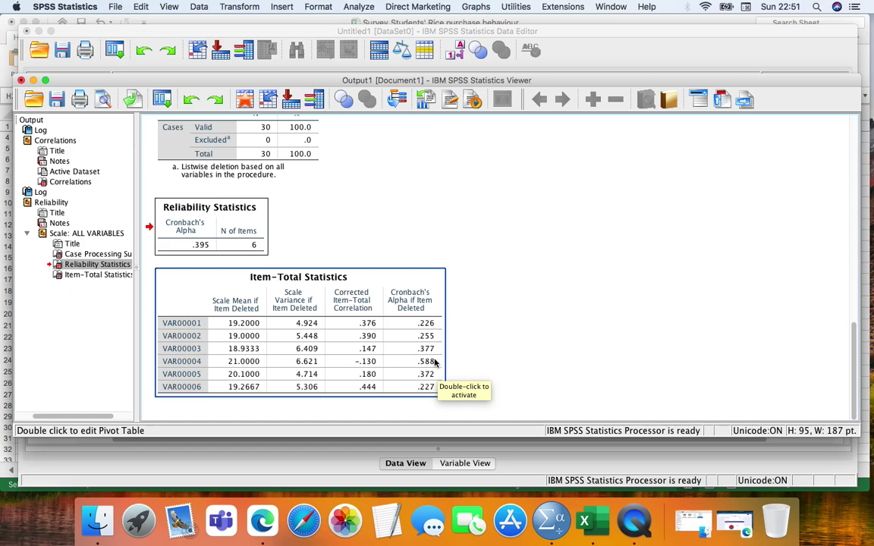
left_click(455, 343)
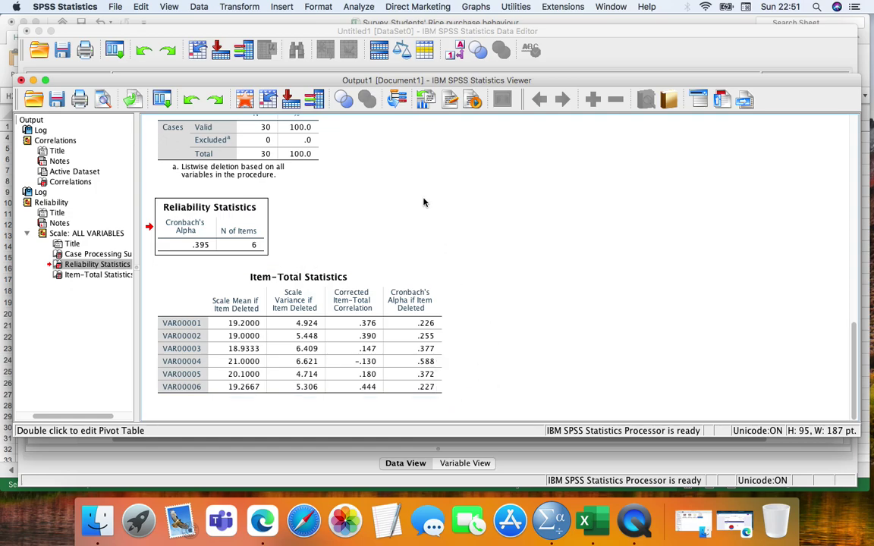
- Return to the data sheet and start a Descriptives analysis with VAR00001 to VAR00007 as the variables
left_click(33, 81)
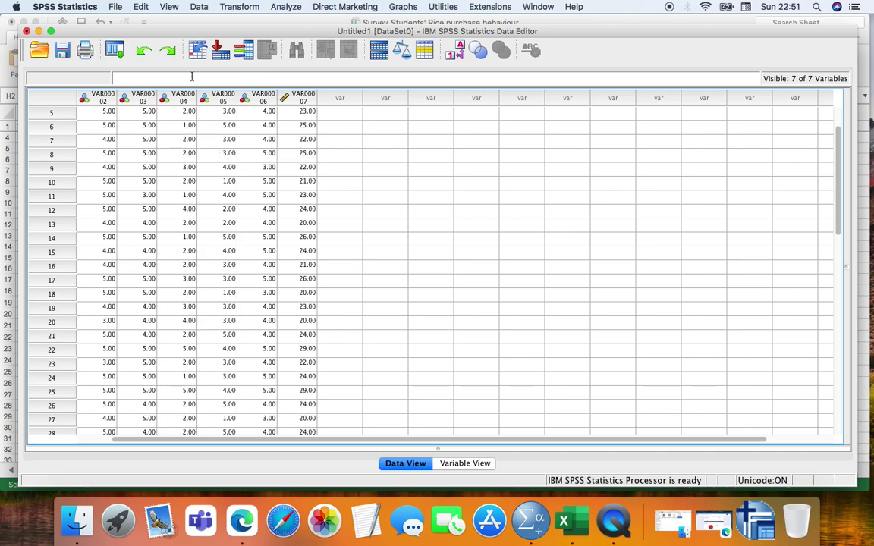
left_click(277, 8)
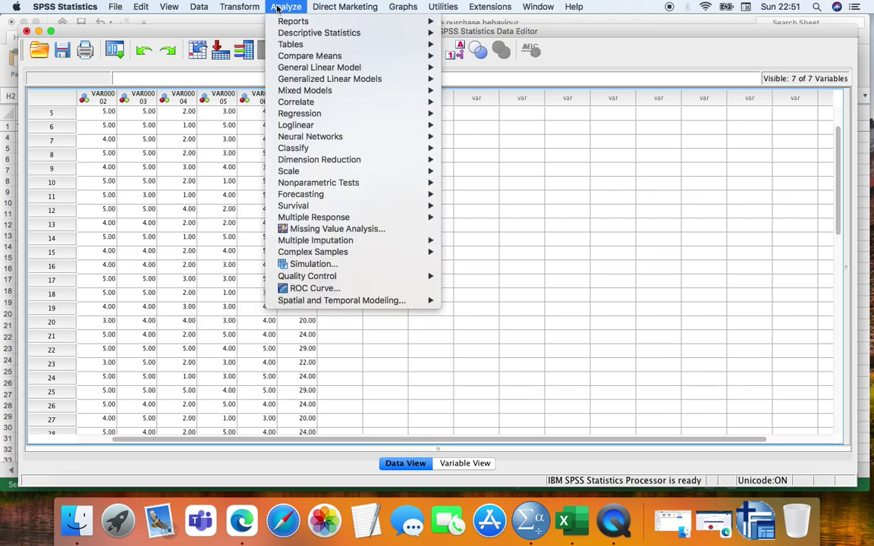
mouse_move(330, 38)
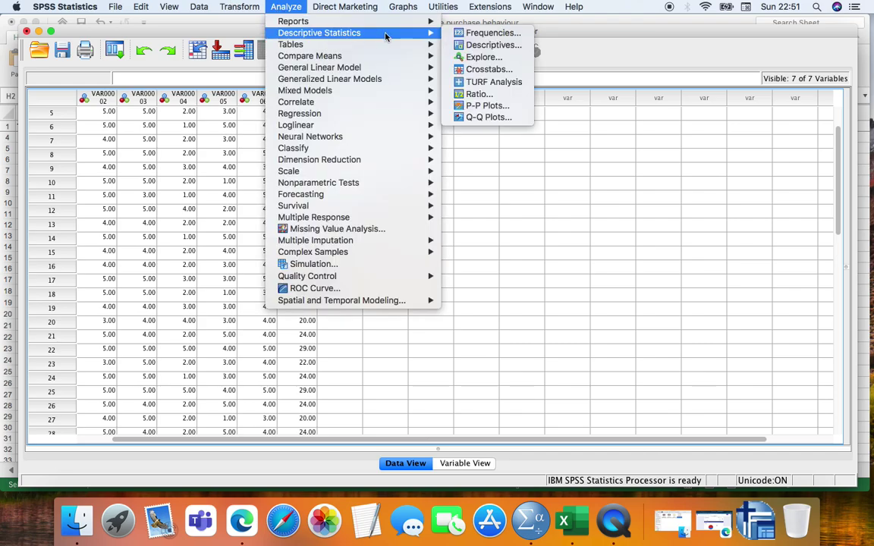
left_click(482, 48)
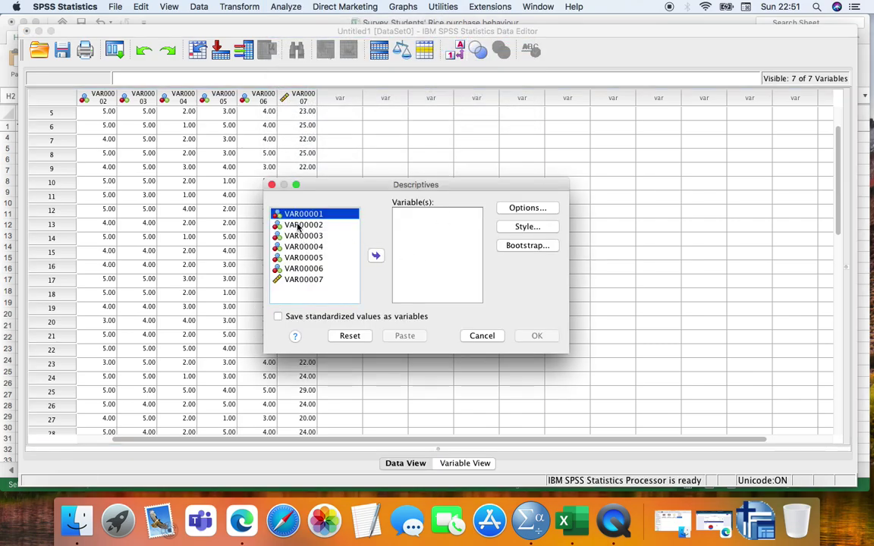
left_click(314, 278, "shift")
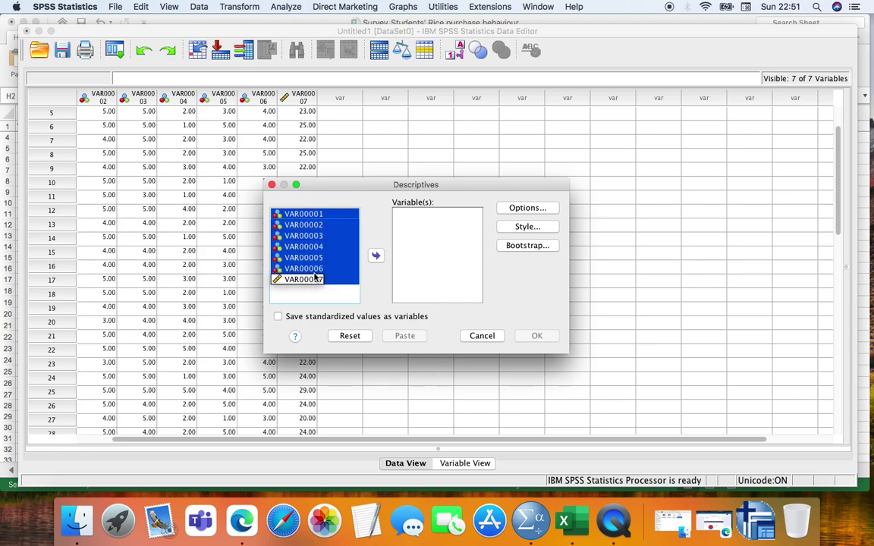
left_click(375, 255)
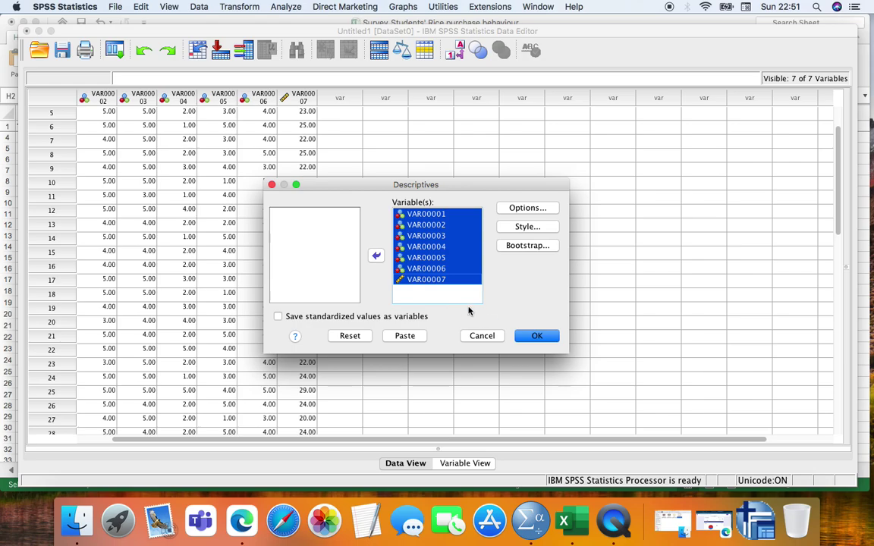
- Add the variance to the descriptive statistics options and run the Descriptives analysis
left_click(514, 212)
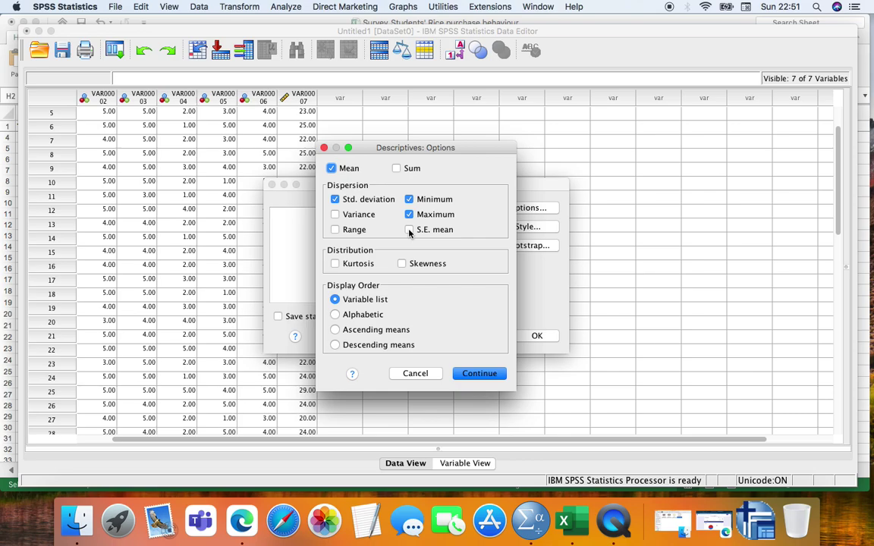
left_click(334, 214)
left_click(464, 374)
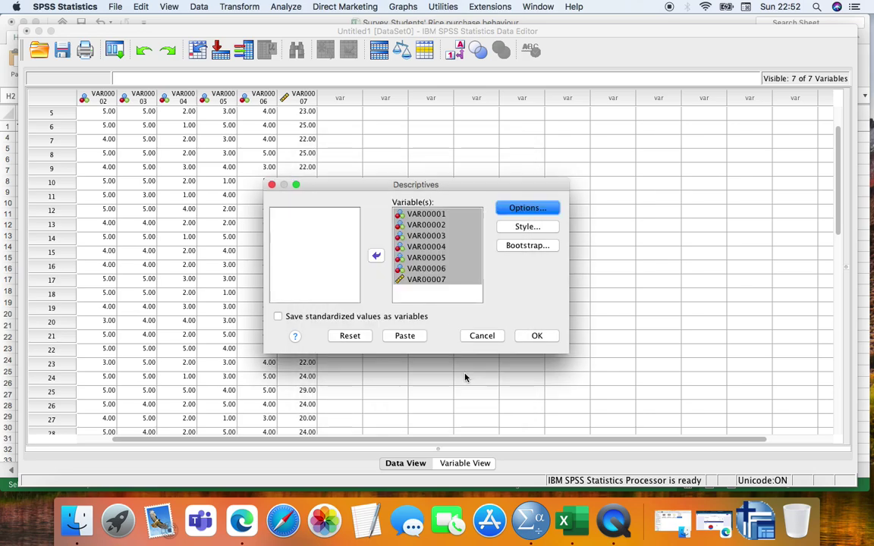
left_click(530, 335)
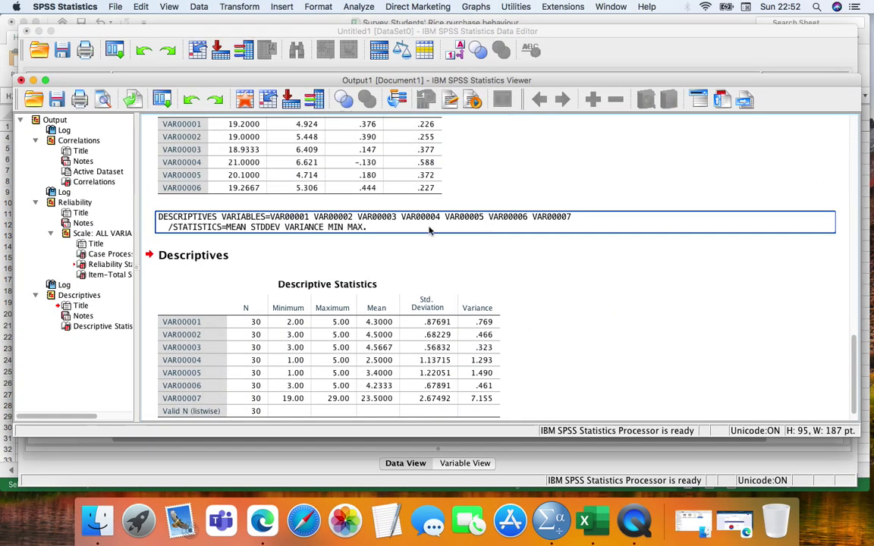
- Examine the Descriptive Statistics table for all seven variables and review the earlier reliability output
left_click(429, 260)
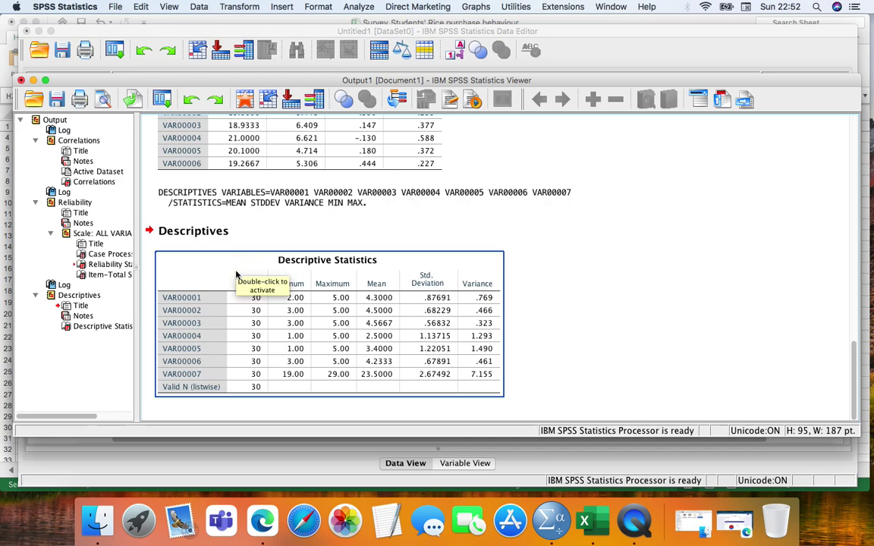
left_click(238, 373)
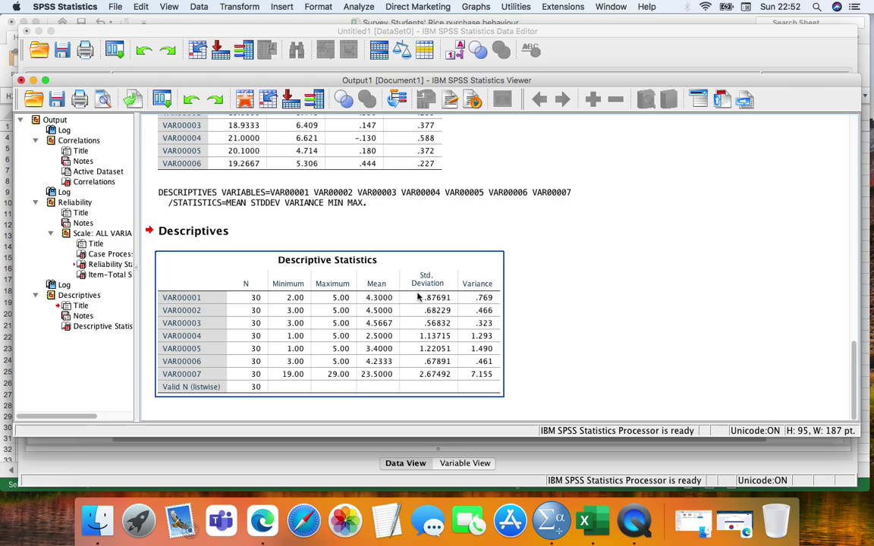
left_click(526, 318)
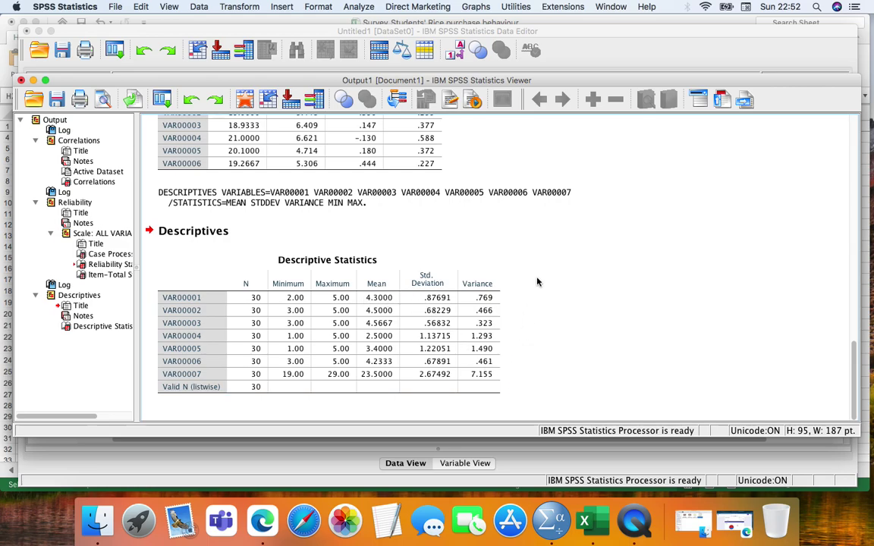
left_click(472, 277)
scroll(523, 269, "up", 10)
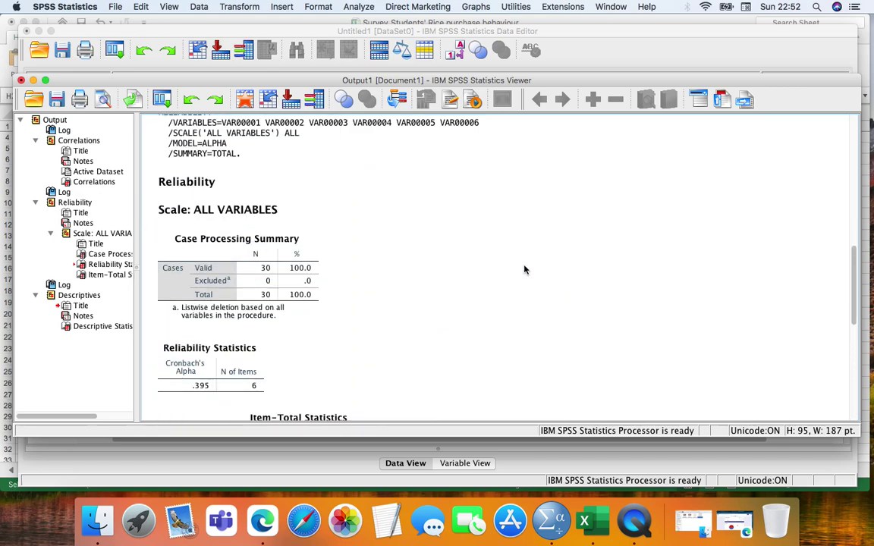
scroll(524, 269, "up", 6)
scroll(524, 269, "down", 2)
scroll(523, 270, "down", 6)
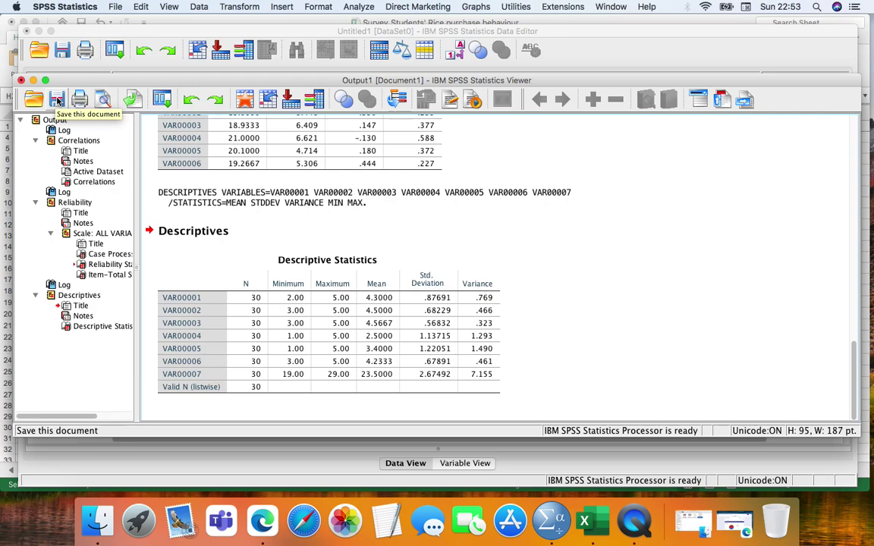
- Start exporting all of the output with Word/RTF (*.doc) as the document type
left_click(57, 101)
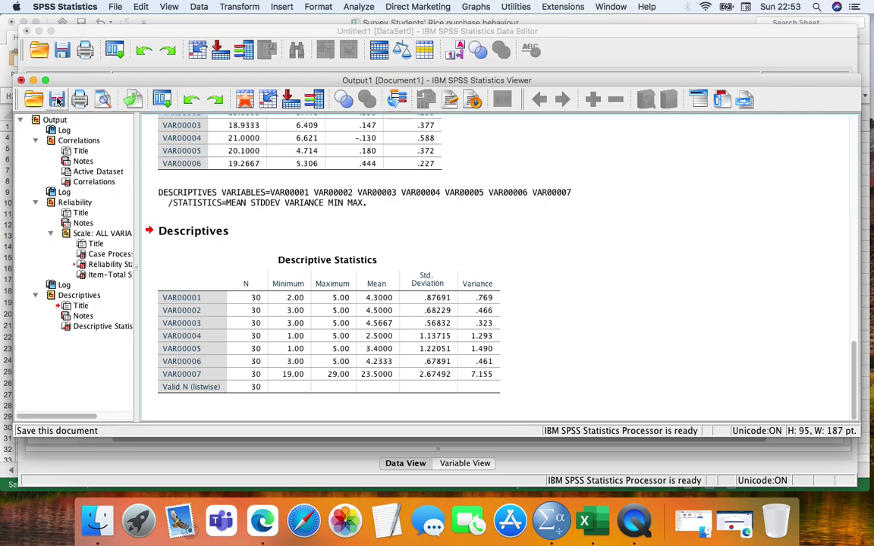
left_click(133, 99)
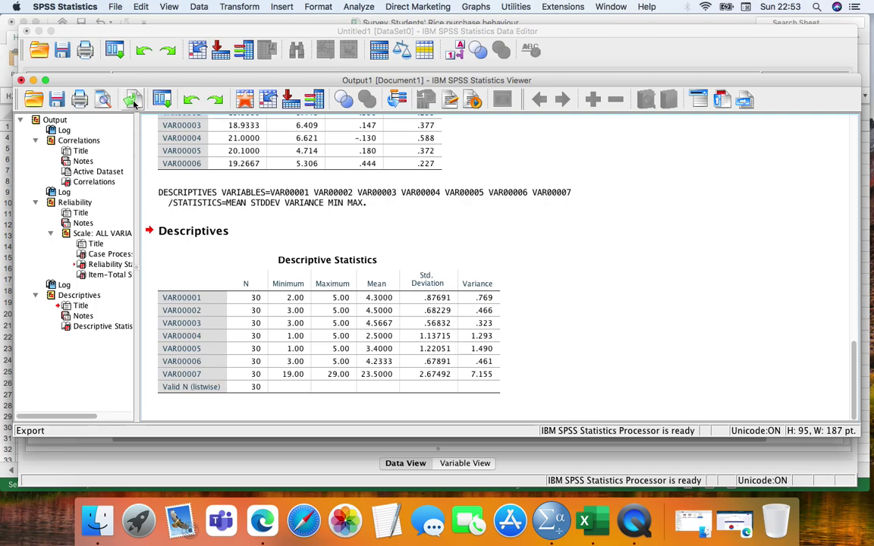
left_click(133, 99)
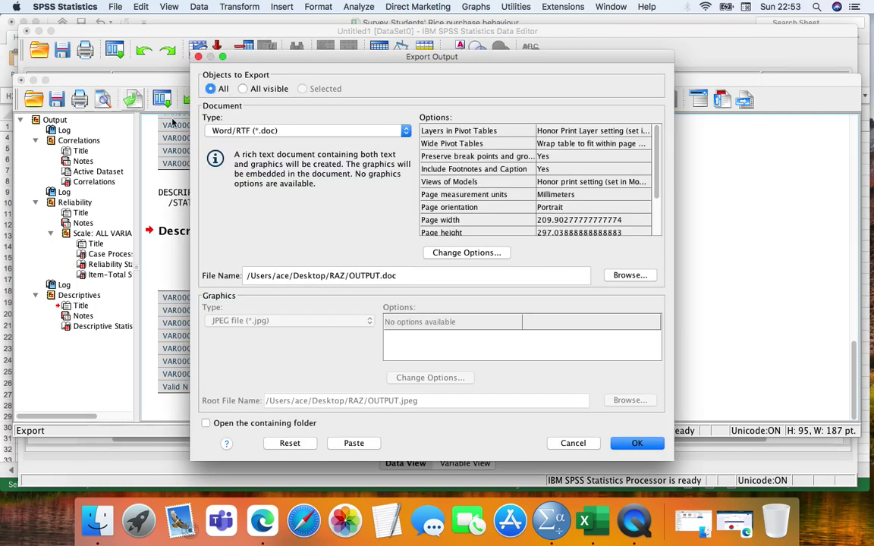
left_click(406, 133)
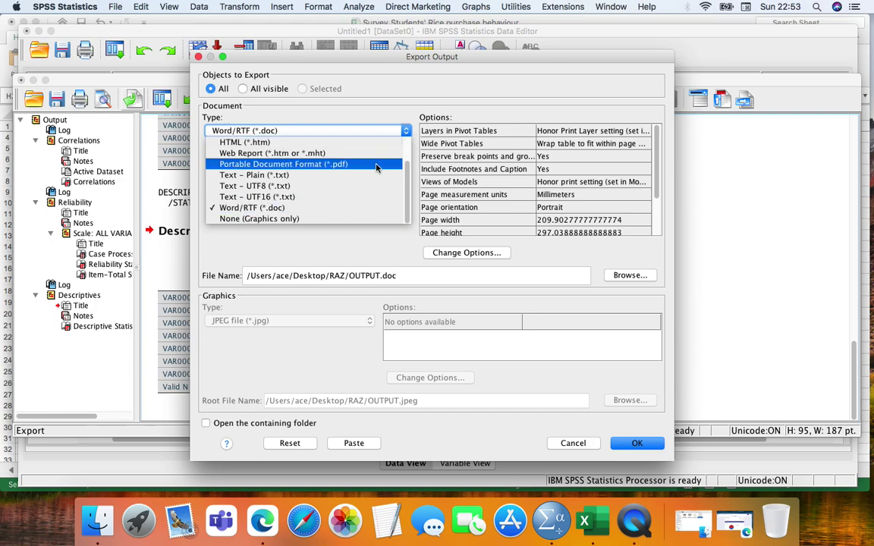
left_click(357, 207)
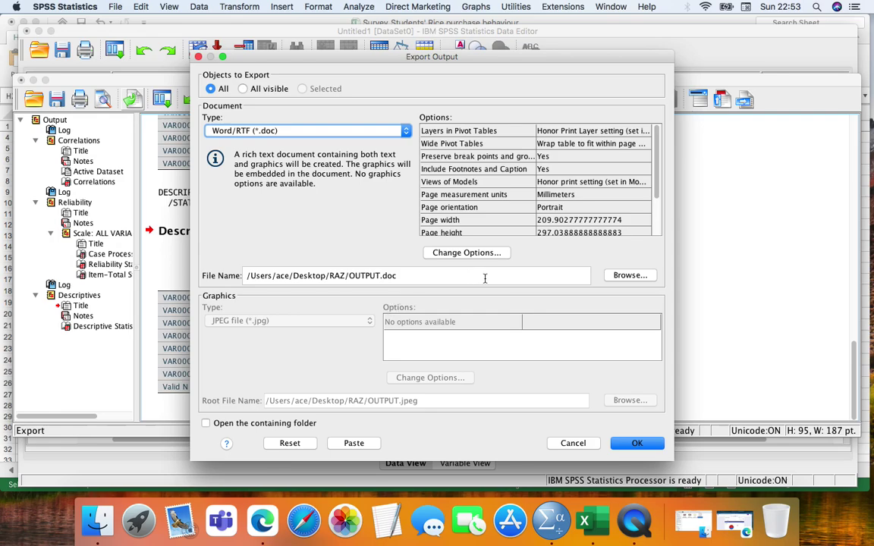
- Set the export destination to a file named OUTPUT in the Desktop folder and export the document
left_click(628, 276)
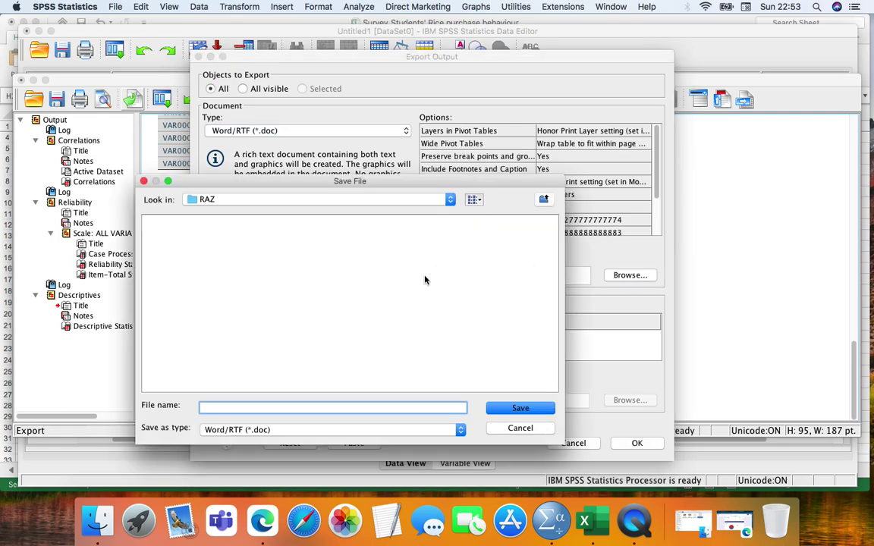
left_click(407, 202)
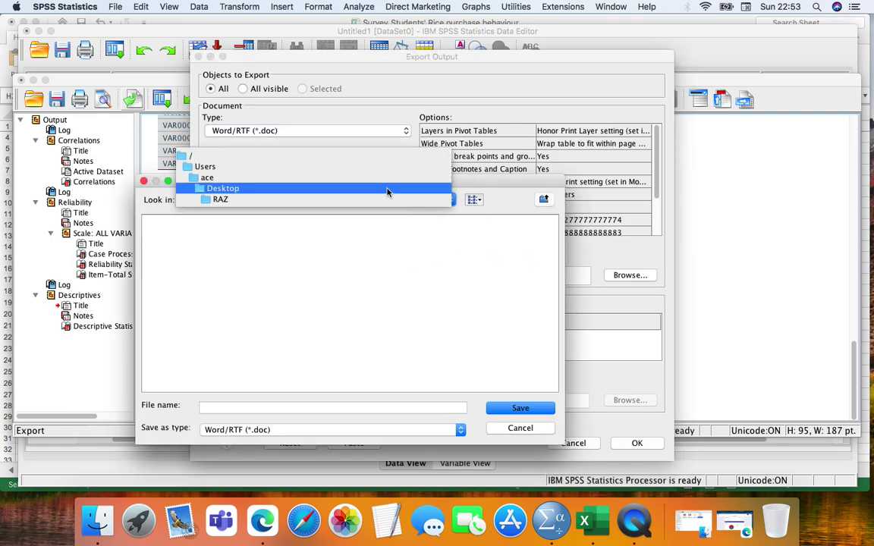
left_click(389, 190)
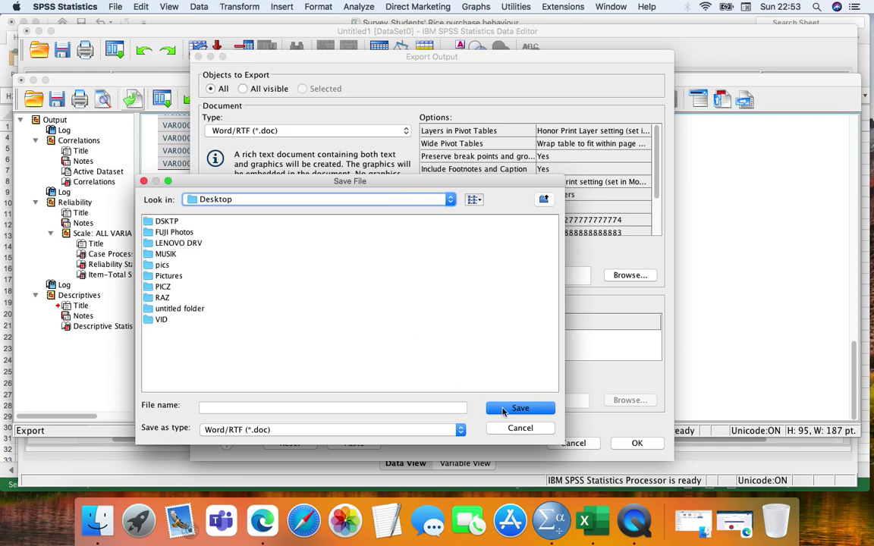
left_click(436, 407)
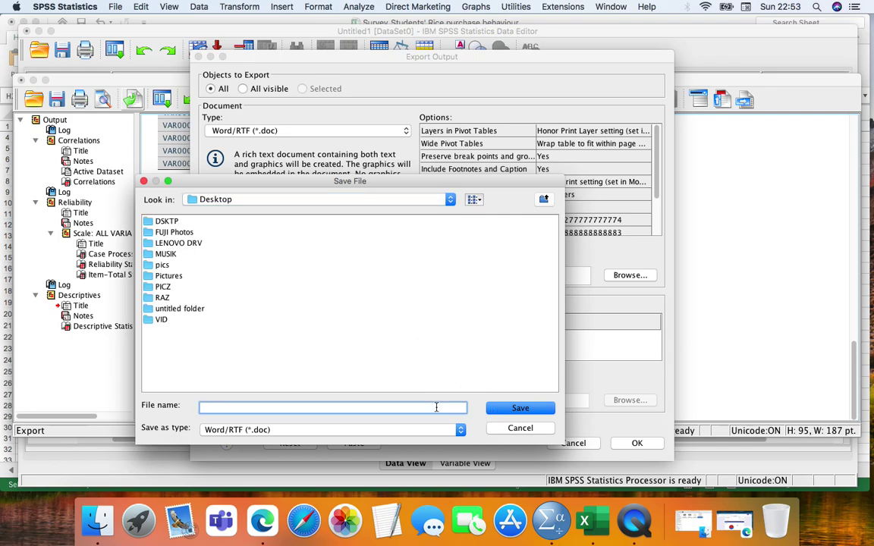
type("OUTPUT")
key("Return")
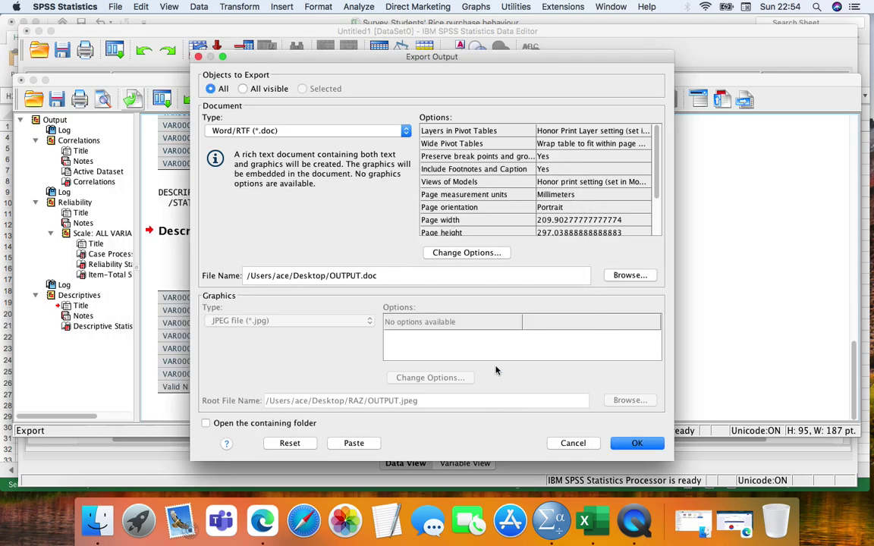
left_click(634, 445)
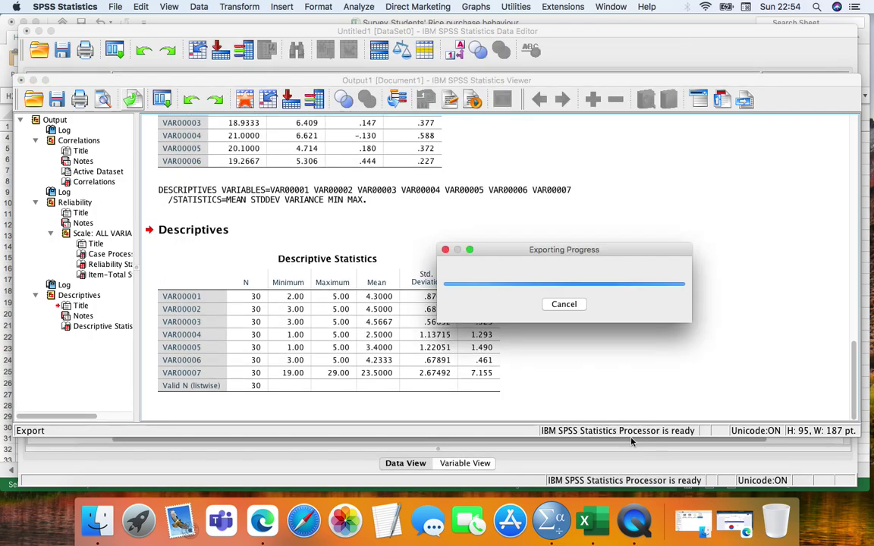